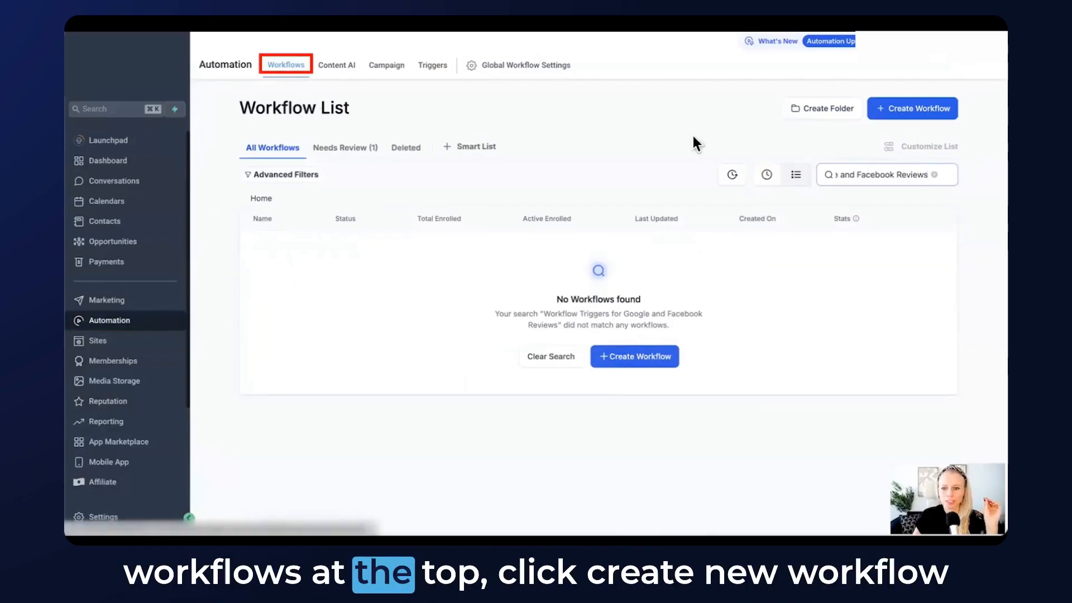
Create a new workflow and add a New Review Received trigger named "New Review Received: Facebook page".
{"action": "left_click", "coordinate": [925, 112]}
{"action": "left_click", "coordinate": [918, 156]}
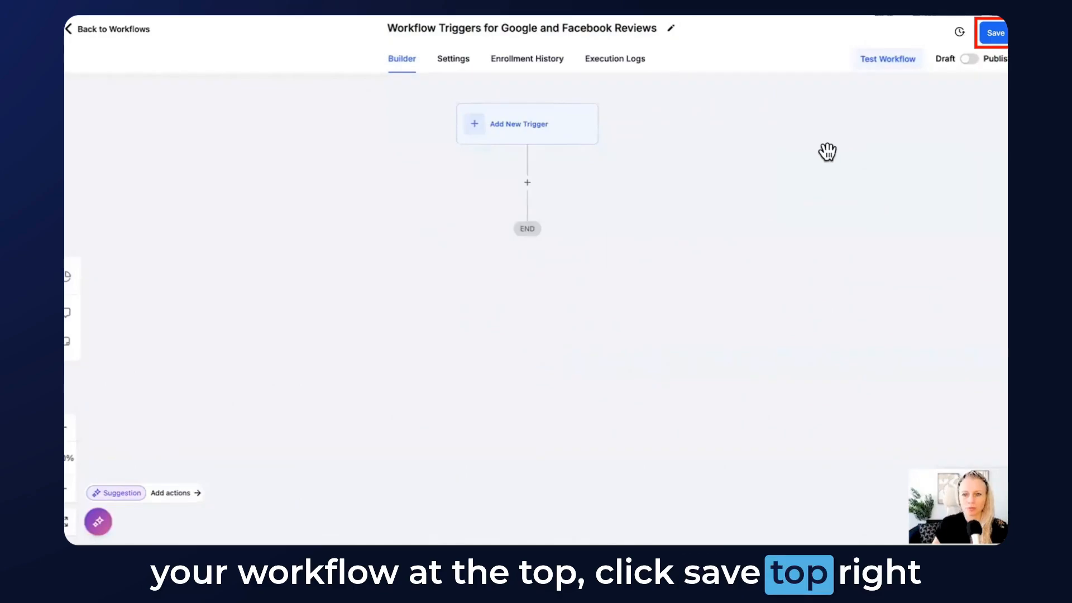
{"action": "left_click", "coordinate": [523, 162]}
{"action": "type", "text": "review"}
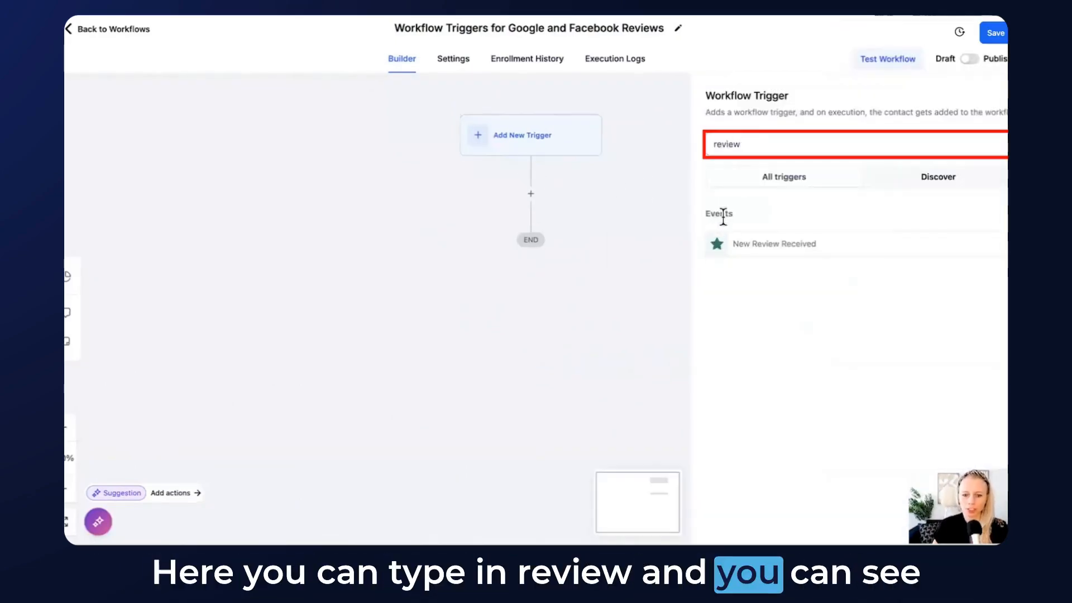
{"action": "left_click", "coordinate": [799, 254]}
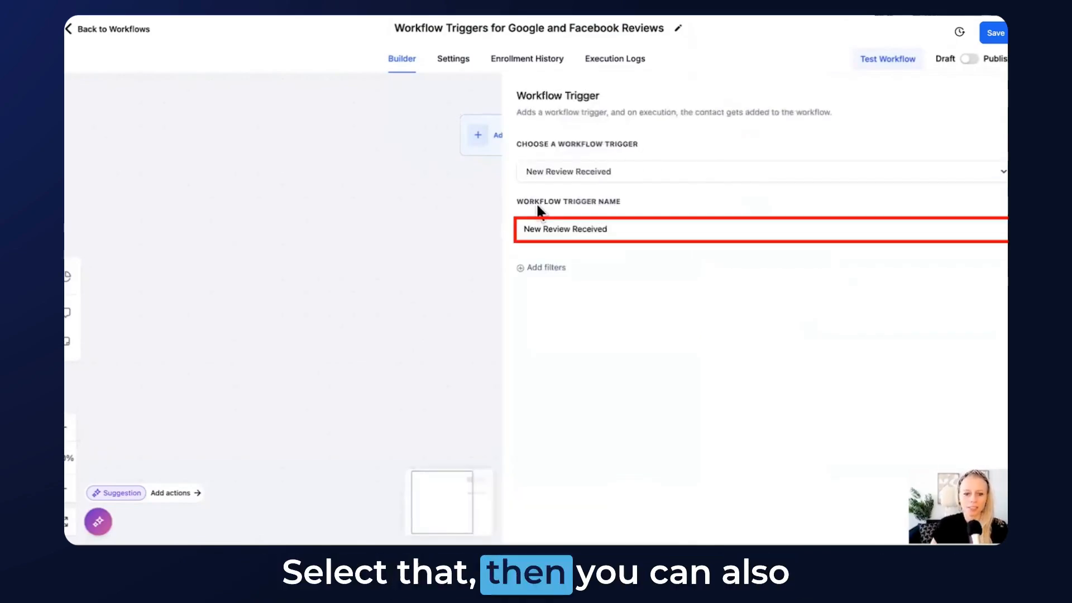
{"action": "left_click", "coordinate": [630, 230]}
{"action": "type", "text": ": Facebook page"}
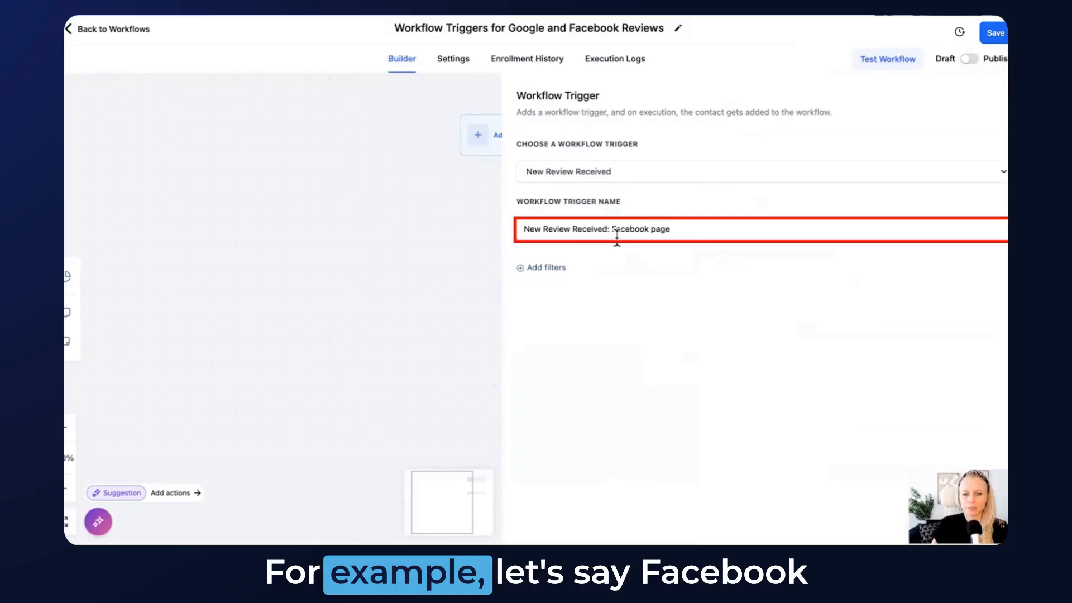
Add a trigger filter requiring that Is Review Spam is Yes.
{"action": "left_click", "coordinate": [544, 268]}
{"action": "left_click", "coordinate": [677, 286]}
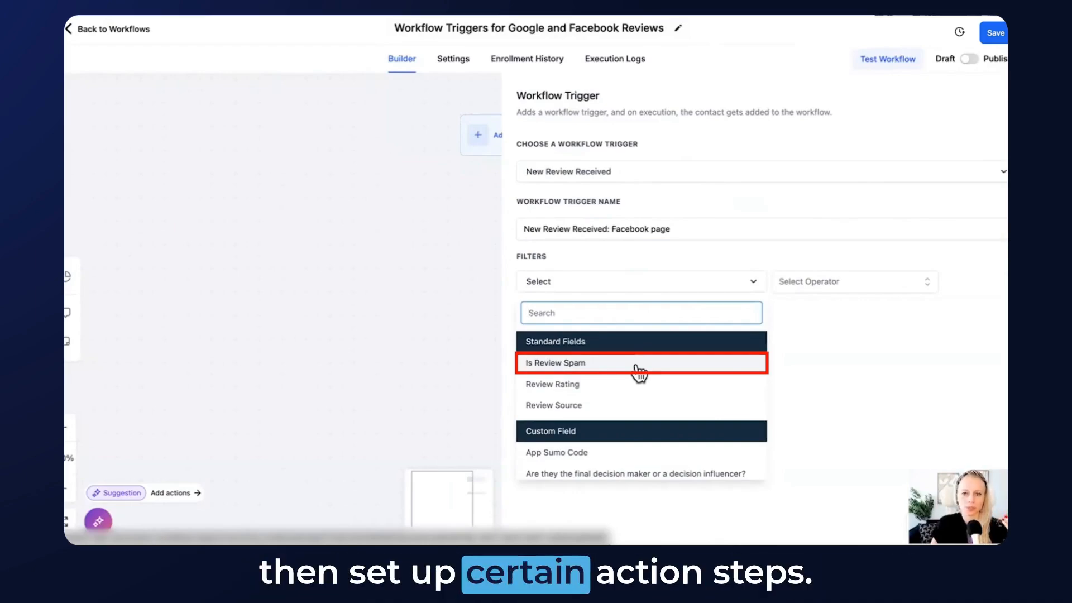
{"action": "left_click", "coordinate": [576, 366]}
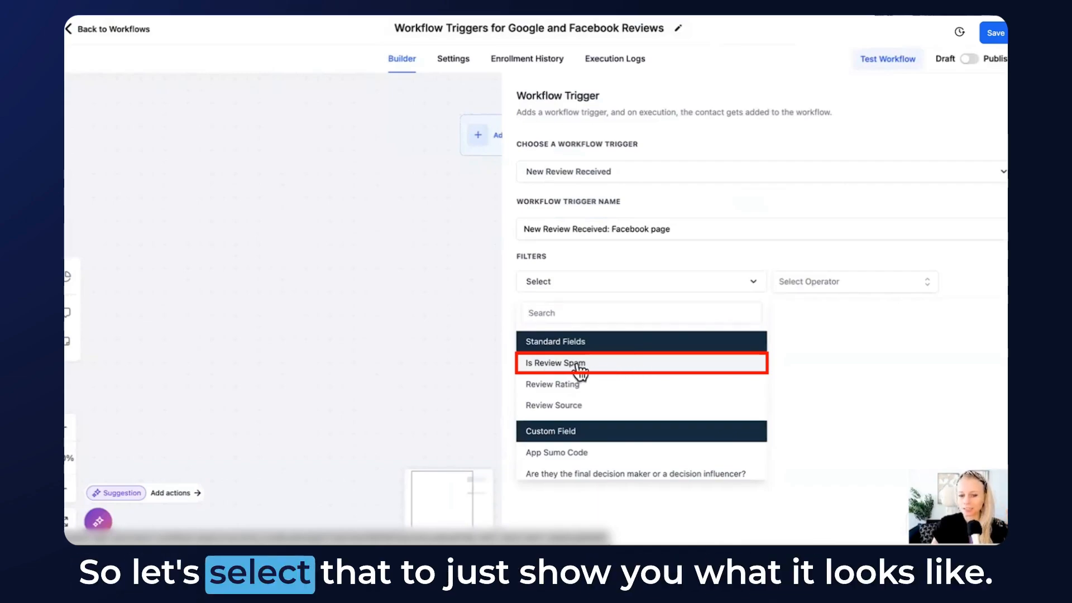
{"action": "left_click", "coordinate": [834, 281]}
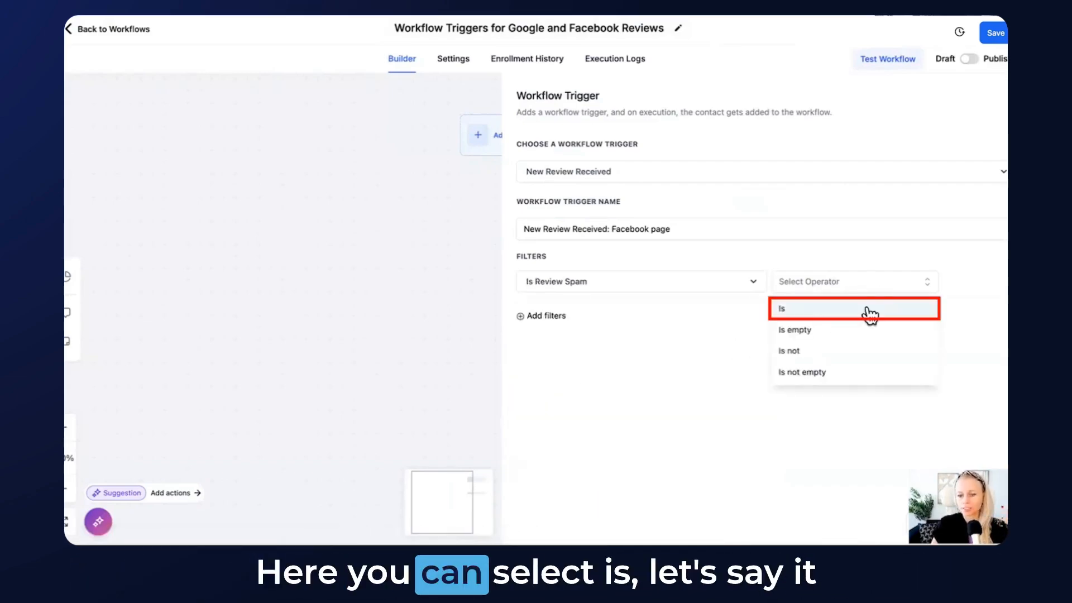
{"action": "left_click", "coordinate": [872, 288]}
{"action": "left_click", "coordinate": [878, 352]}
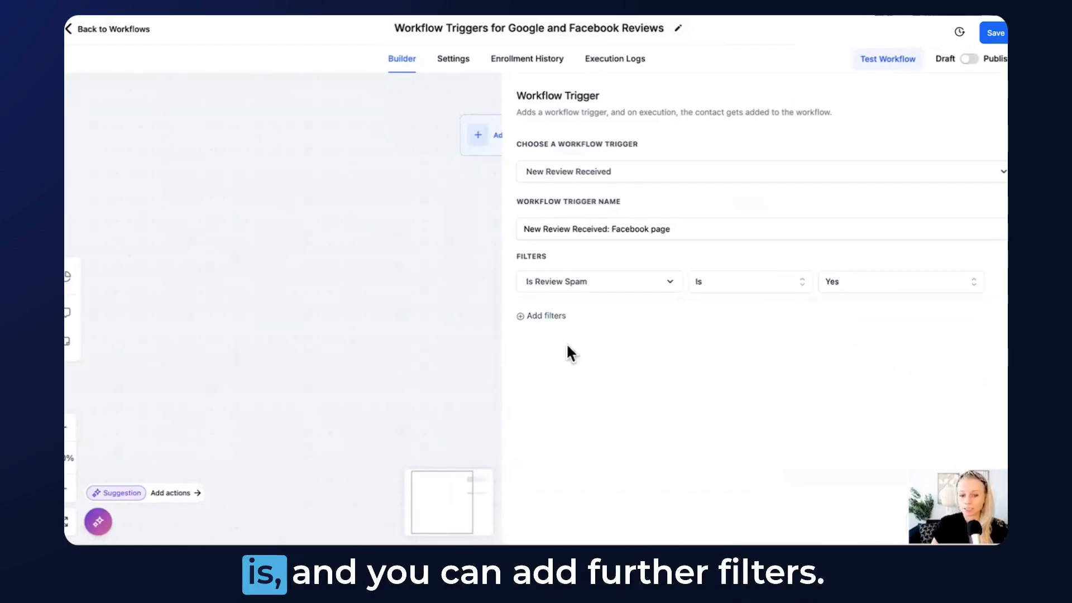
Add a second trigger filter limiting the Review Source to Facebook.
{"action": "left_click", "coordinate": [558, 319]}
{"action": "left_click", "coordinate": [567, 321]}
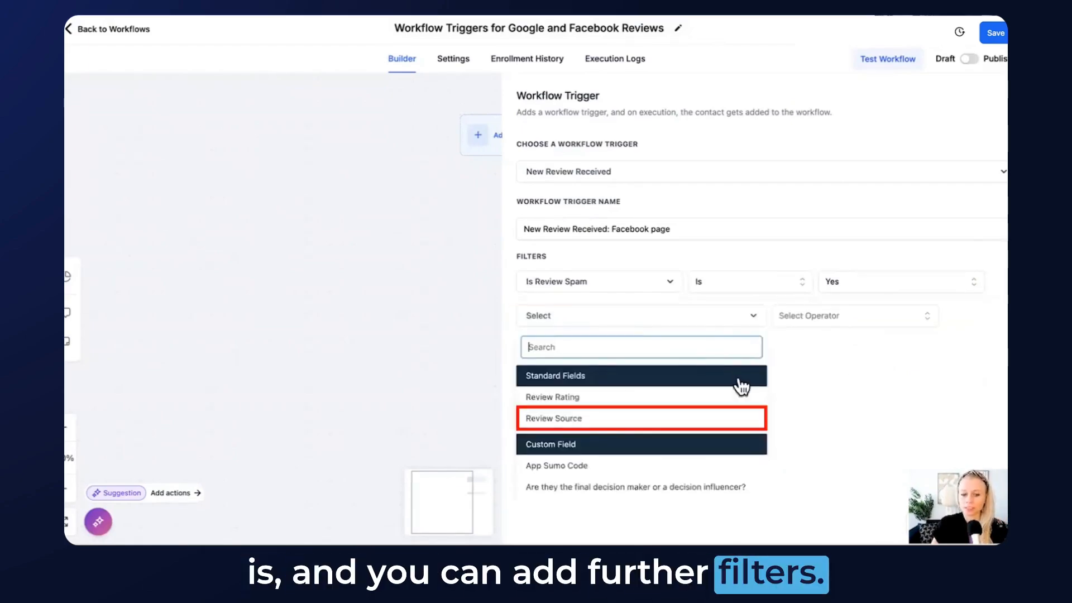
{"action": "left_click", "coordinate": [592, 418]}
{"action": "left_click", "coordinate": [849, 317]}
{"action": "left_click", "coordinate": [881, 352]}
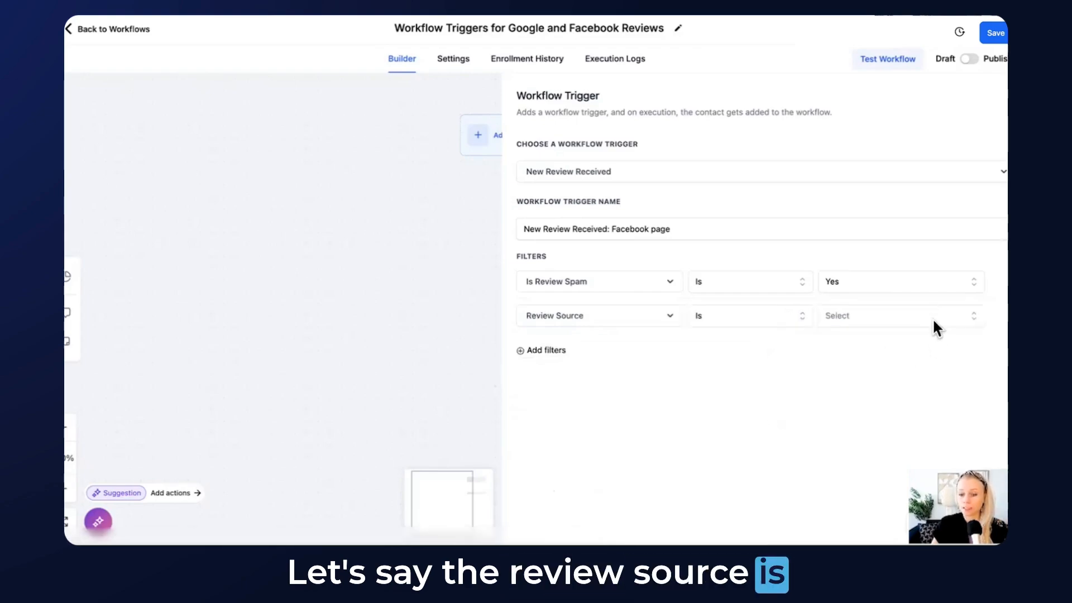
{"action": "left_click", "coordinate": [933, 317]}
{"action": "left_click", "coordinate": [935, 368]}
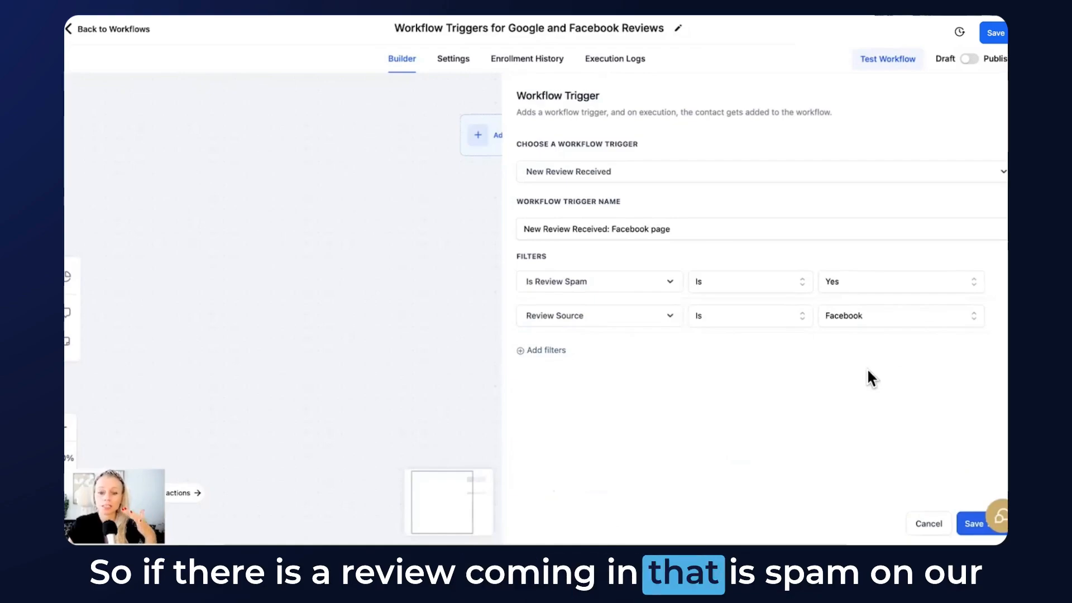
Extend the trigger name to "New Review Received: Facebook page review spam" and save the trigger.
{"action": "left_click", "coordinate": [781, 229]}
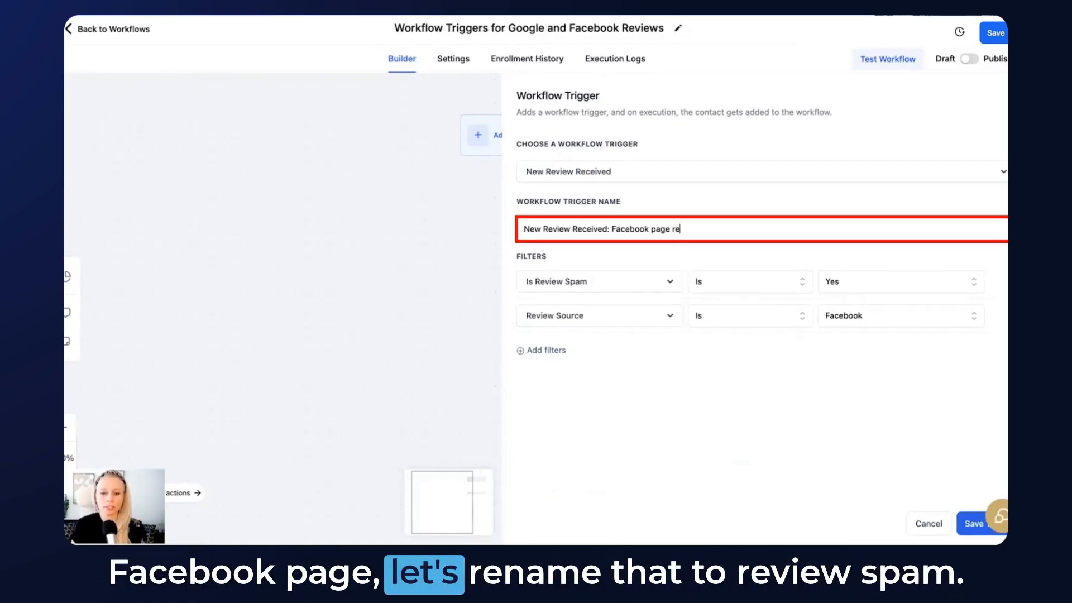
{"action": "type", "text": "review spam"}
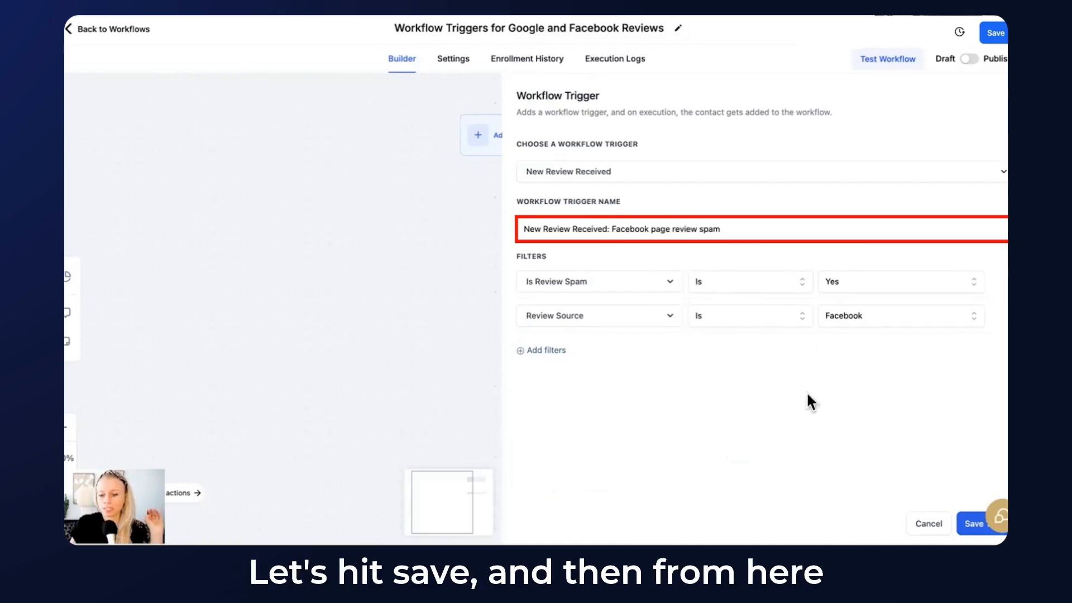
{"action": "left_click", "coordinate": [974, 523]}
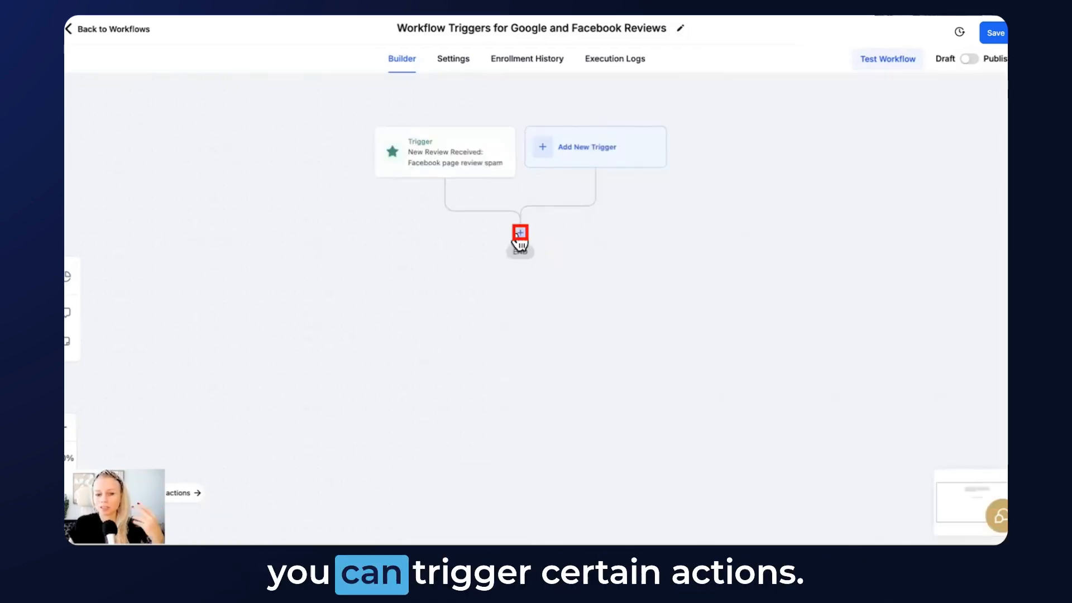
{"action": "left_click", "coordinate": [519, 234]}
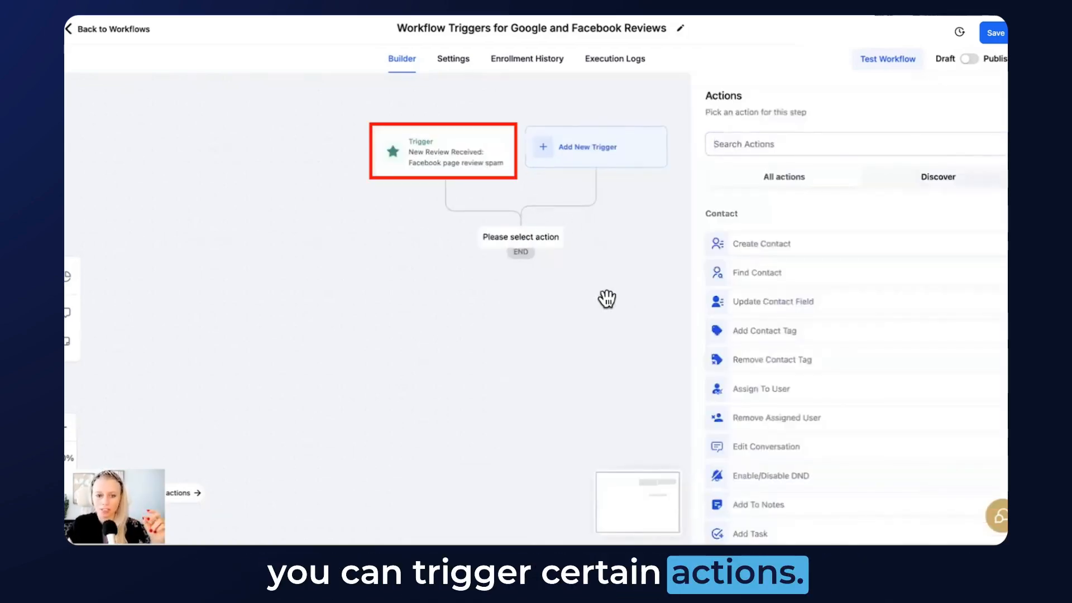
Reopen the New Review Received trigger and set its first filter to Review Rating greater than 4.
{"action": "left_click", "coordinate": [450, 162]}
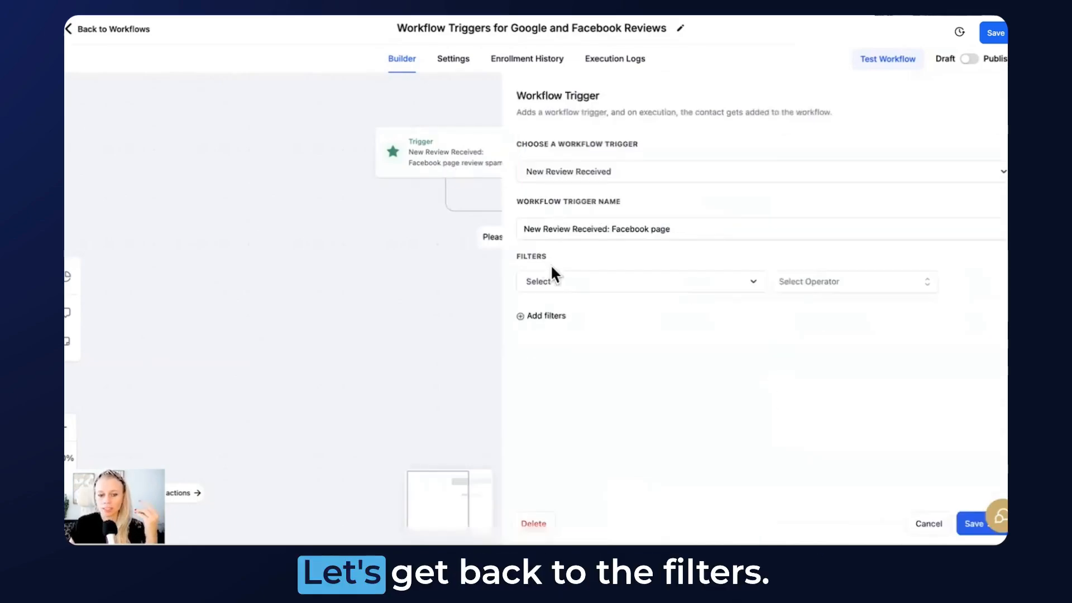
{"action": "left_click", "coordinate": [553, 276]}
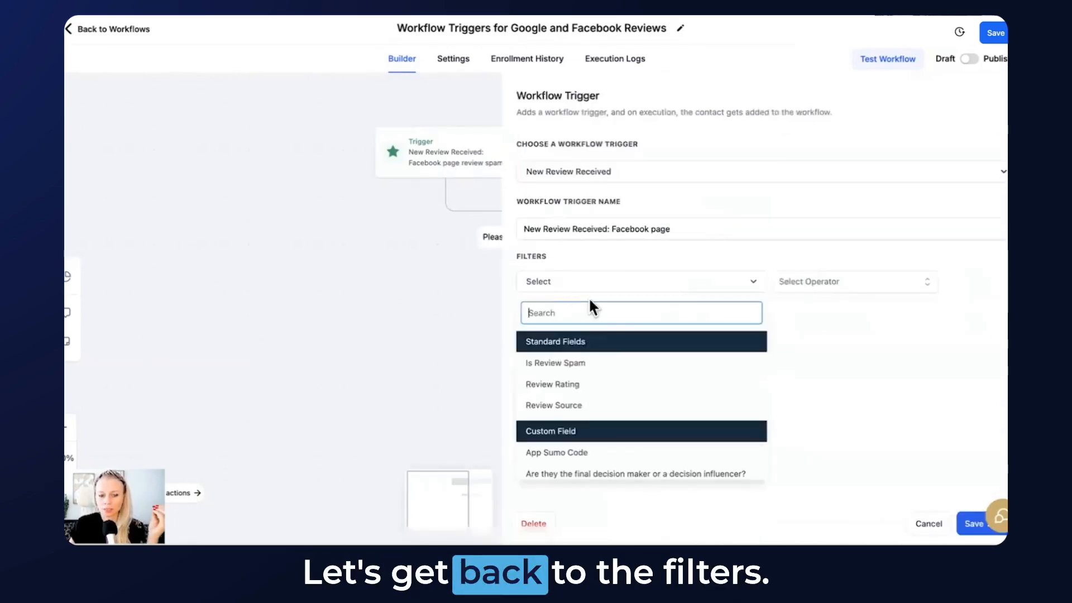
{"action": "left_click", "coordinate": [631, 386]}
{"action": "left_click", "coordinate": [820, 283]}
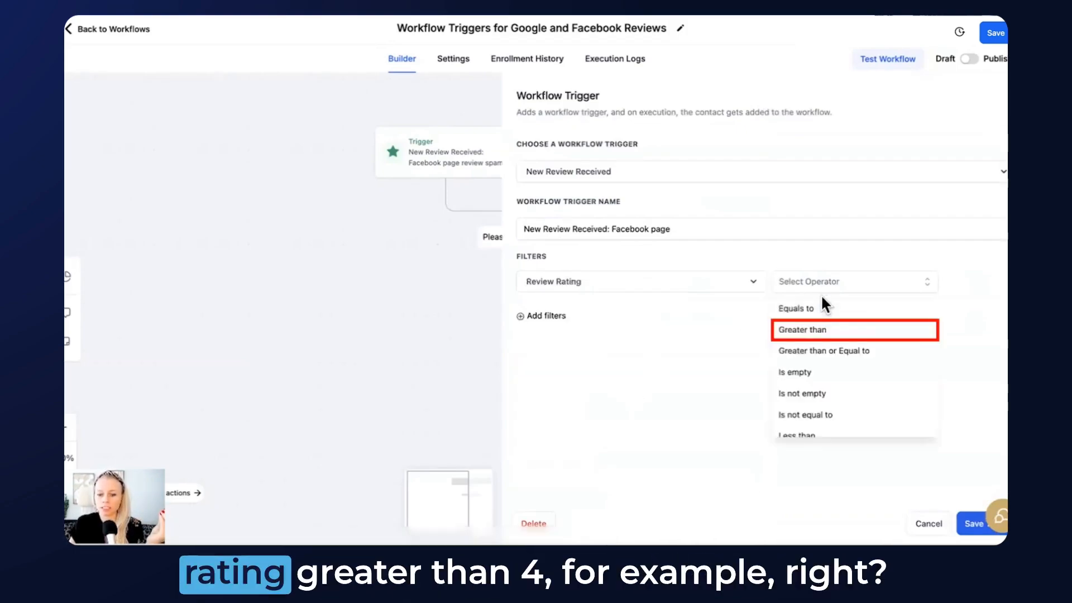
{"action": "left_click", "coordinate": [854, 335]}
{"action": "left_click", "coordinate": [840, 279]}
{"action": "type", "text": "4"}
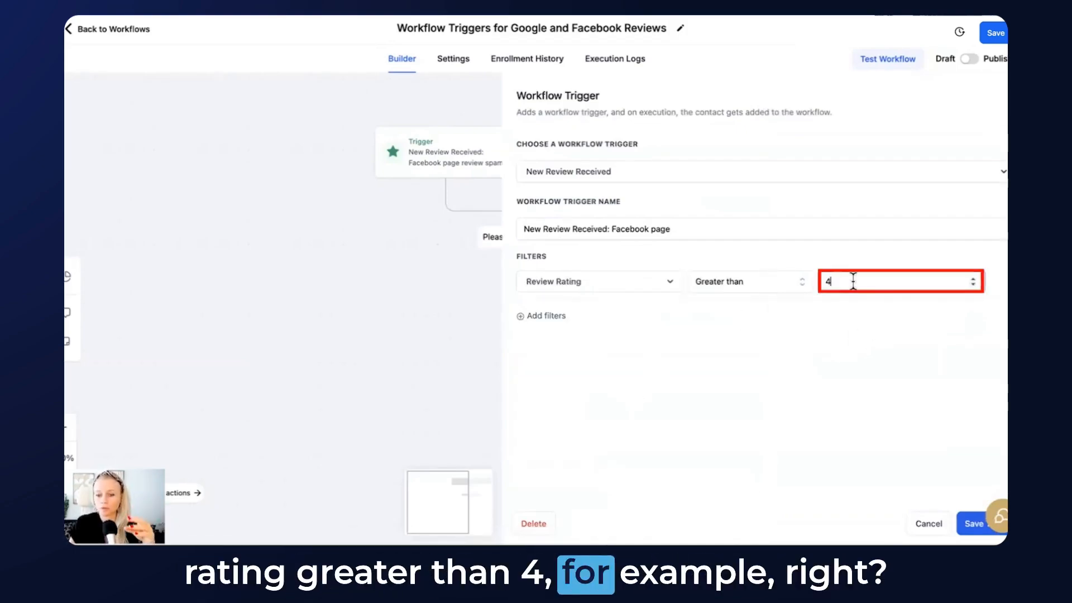
Add a filter below the rating condition so that Review Source is Facebook.
{"action": "left_click", "coordinate": [546, 316]}
{"action": "left_click", "coordinate": [605, 316]}
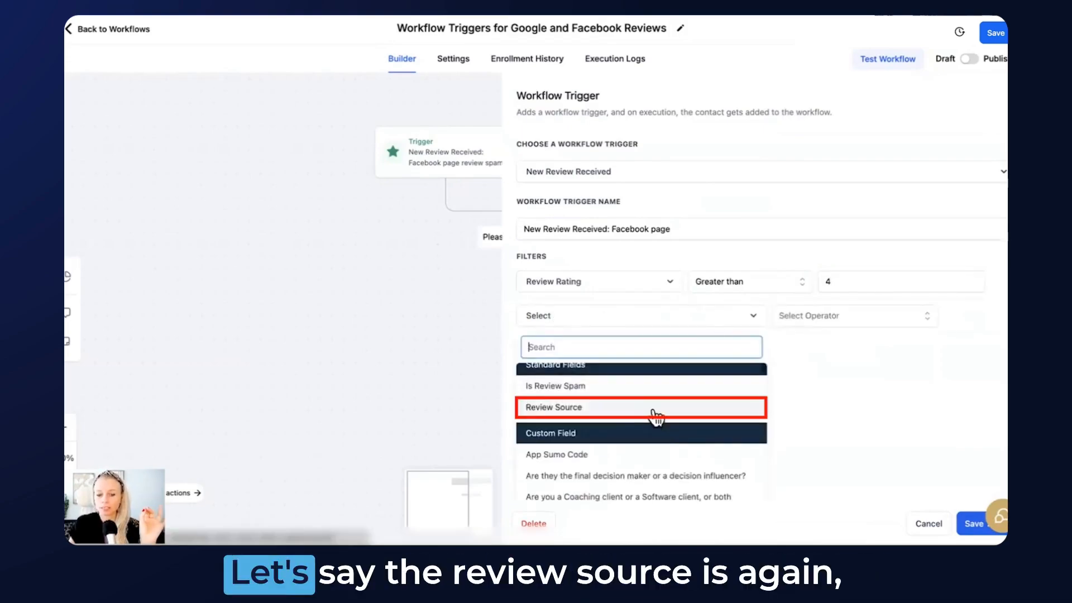
{"action": "left_click", "coordinate": [650, 407]}
{"action": "left_click", "coordinate": [840, 316]}
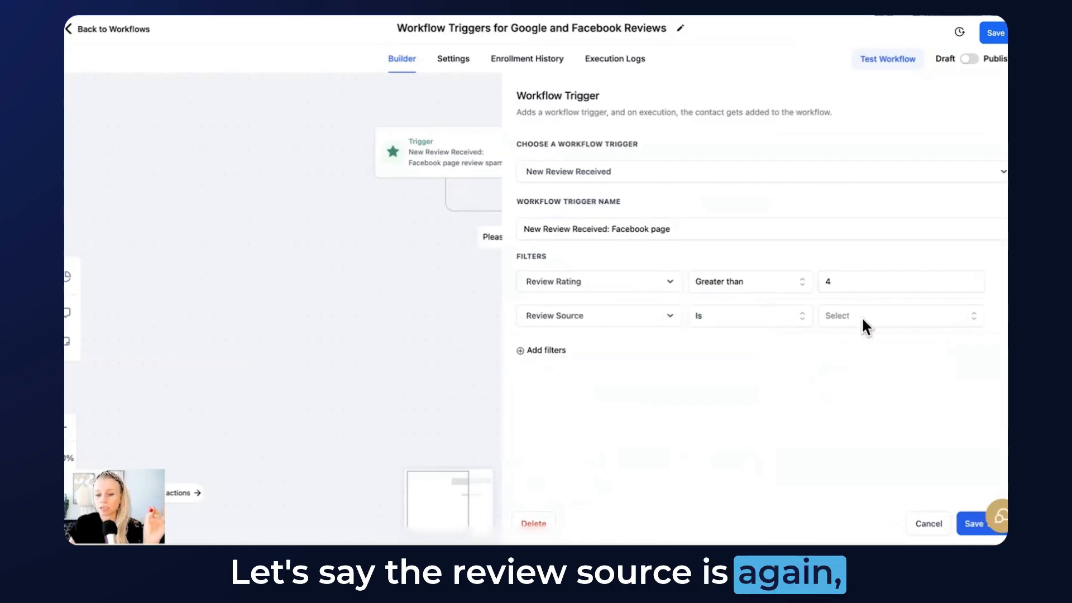
{"action": "left_click", "coordinate": [863, 321]}
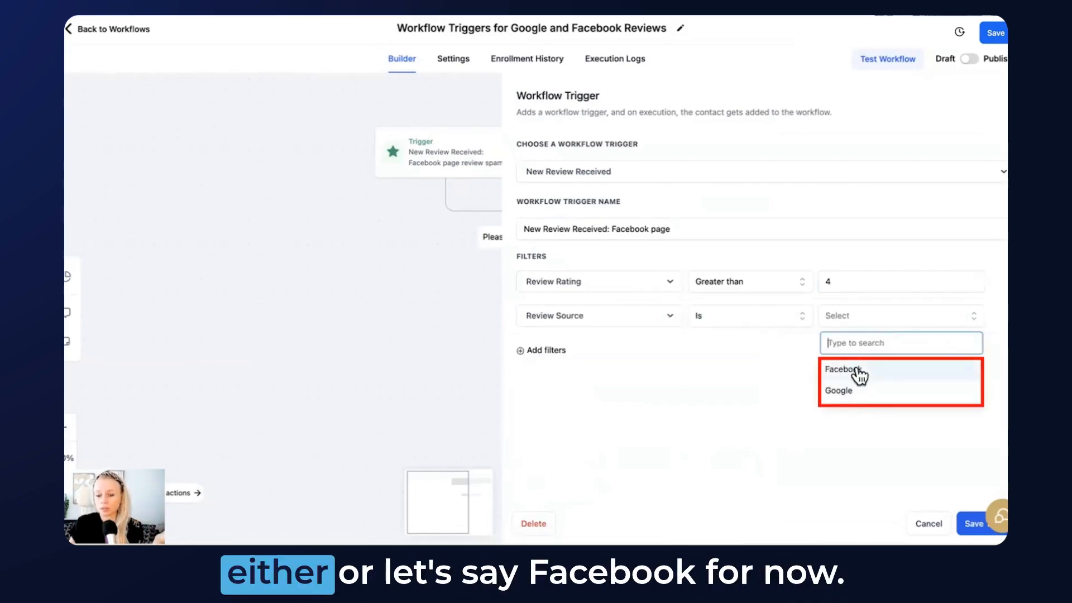
{"action": "left_click", "coordinate": [858, 372]}
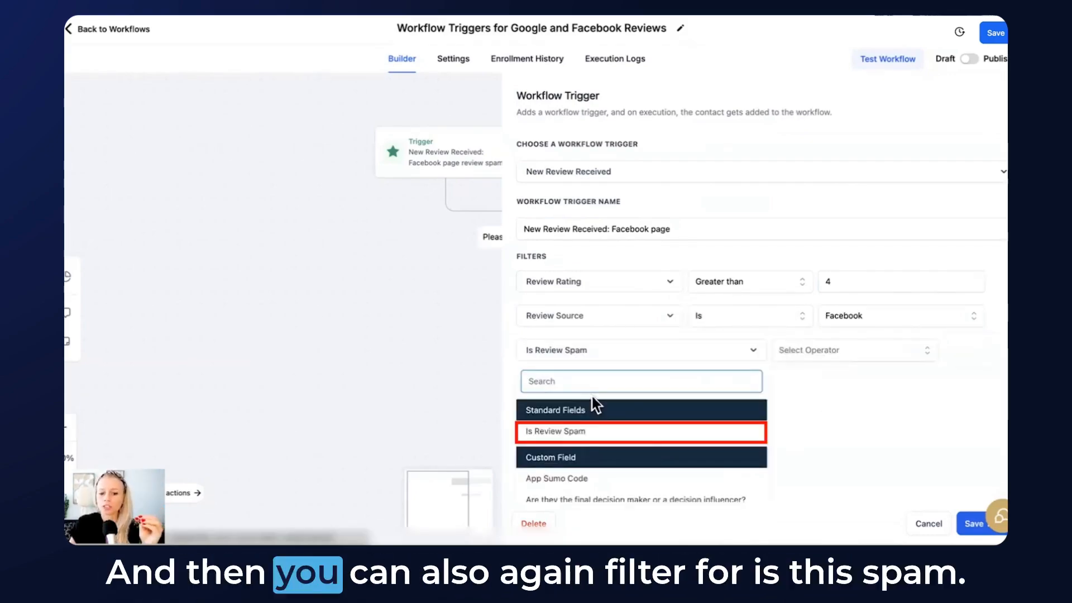
Add a third trigger filter so that Is Review Spam is No.
{"action": "left_click", "coordinate": [609, 433]}
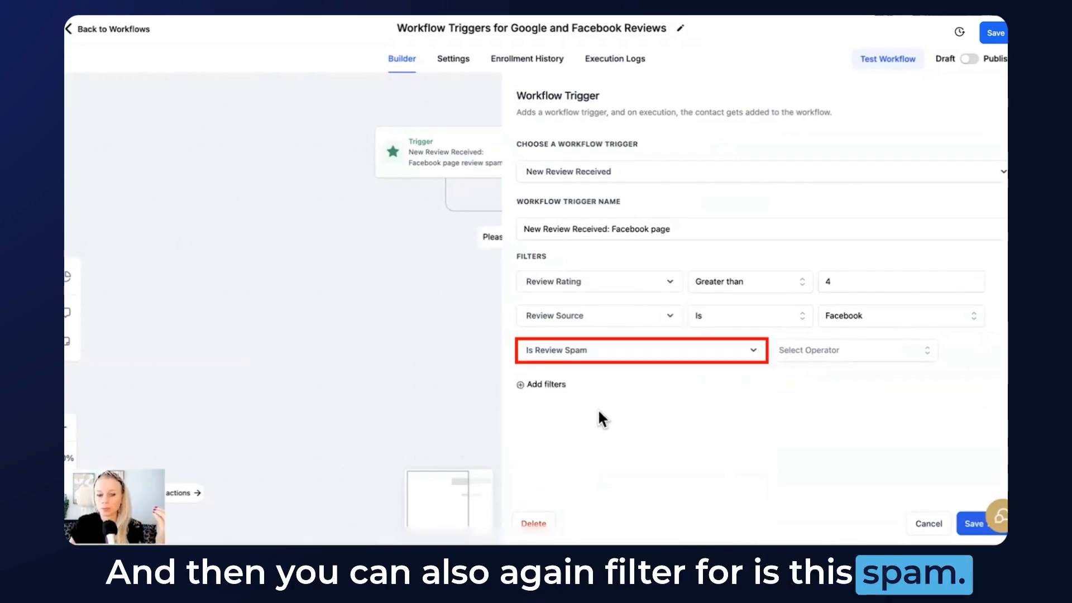
{"action": "left_click", "coordinate": [815, 350]}
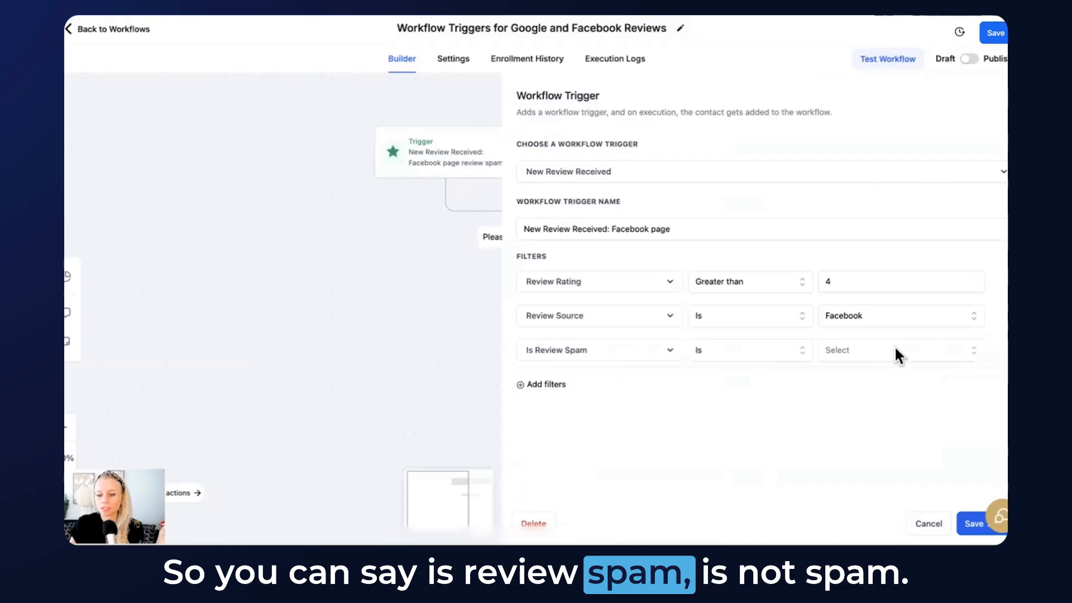
{"action": "left_click", "coordinate": [894, 350]}
{"action": "left_click", "coordinate": [871, 402]}
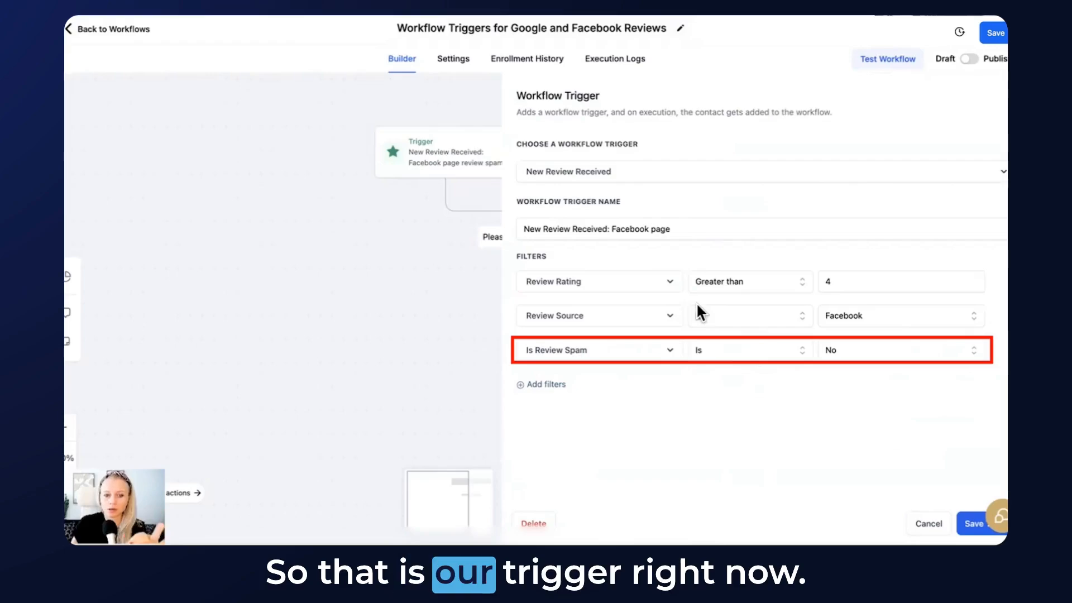
Rename the trigger "New Review Received: Facebook page > 4 - NOT SPAM" and save it.
{"action": "left_click", "coordinate": [705, 232]}
{"action": "type", "text": ">"}
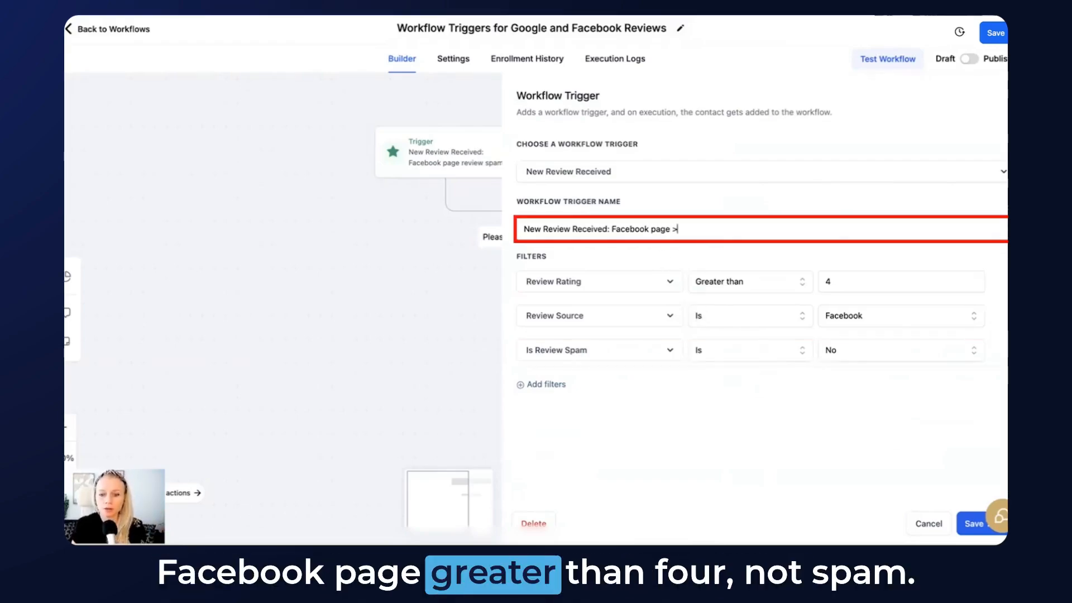
{"action": "type", "text": " 4 - NOT SPAM"}
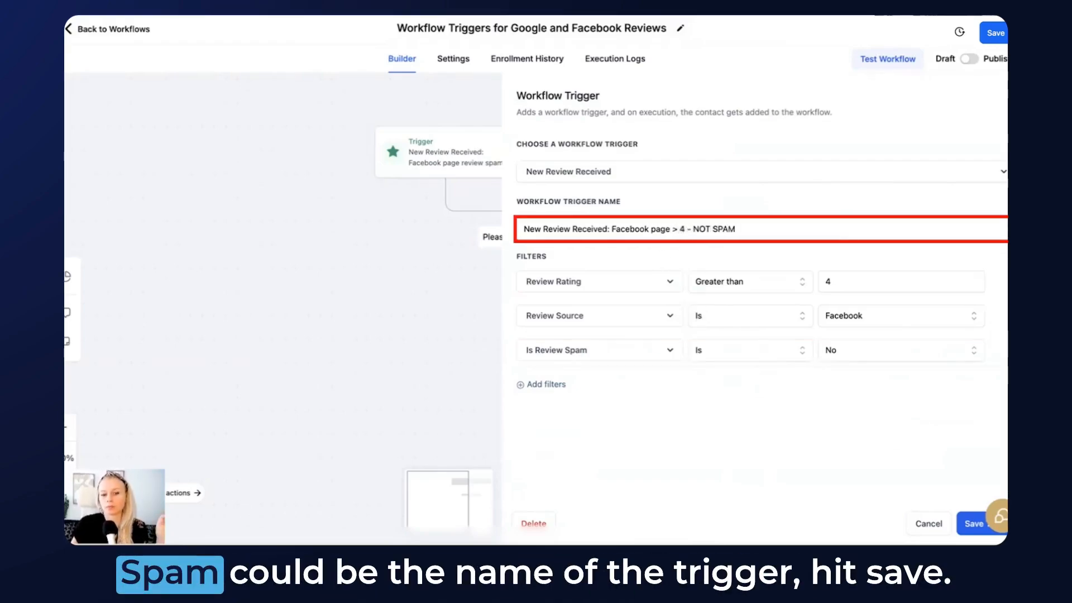
{"action": "left_click", "coordinate": [975, 523]}
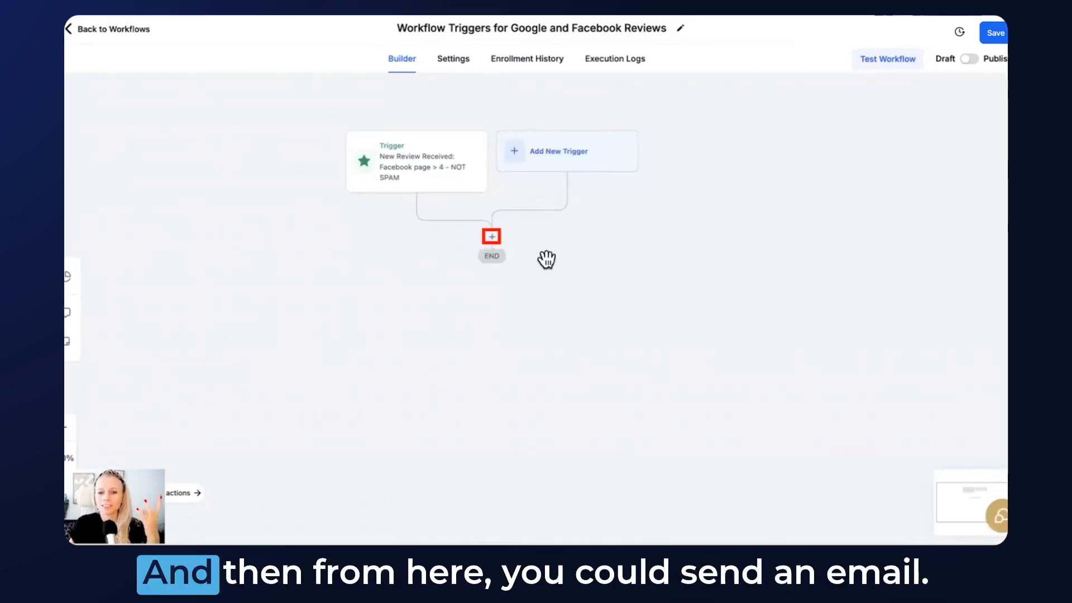
Search the workflow actions for "email" and open the Send Email action to look through its settings.
{"action": "left_click", "coordinate": [491, 236]}
{"action": "type", "text": "email"}
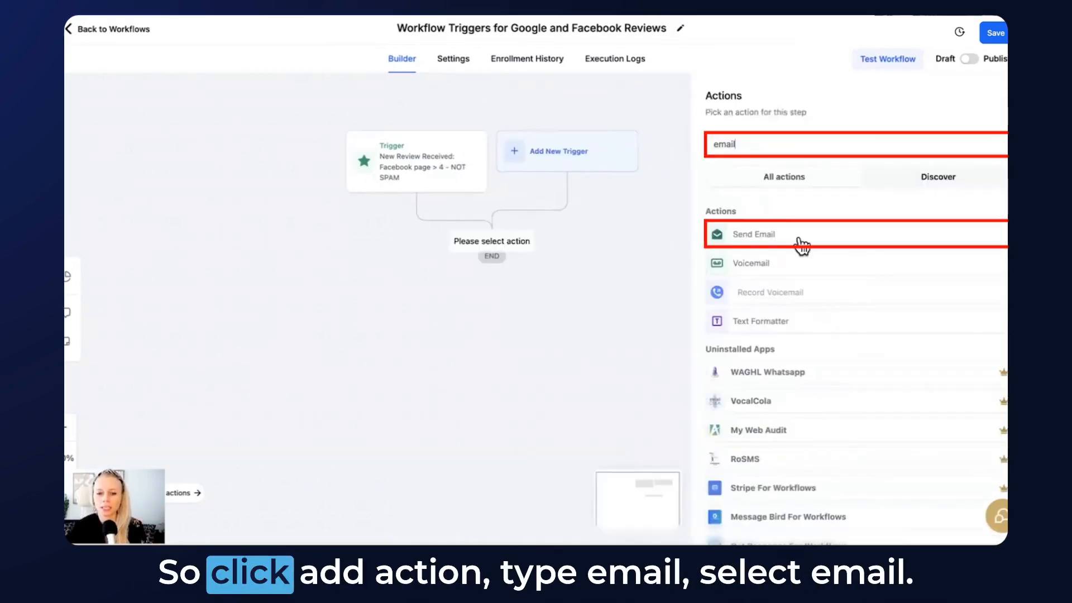
{"action": "left_click", "coordinate": [764, 236]}
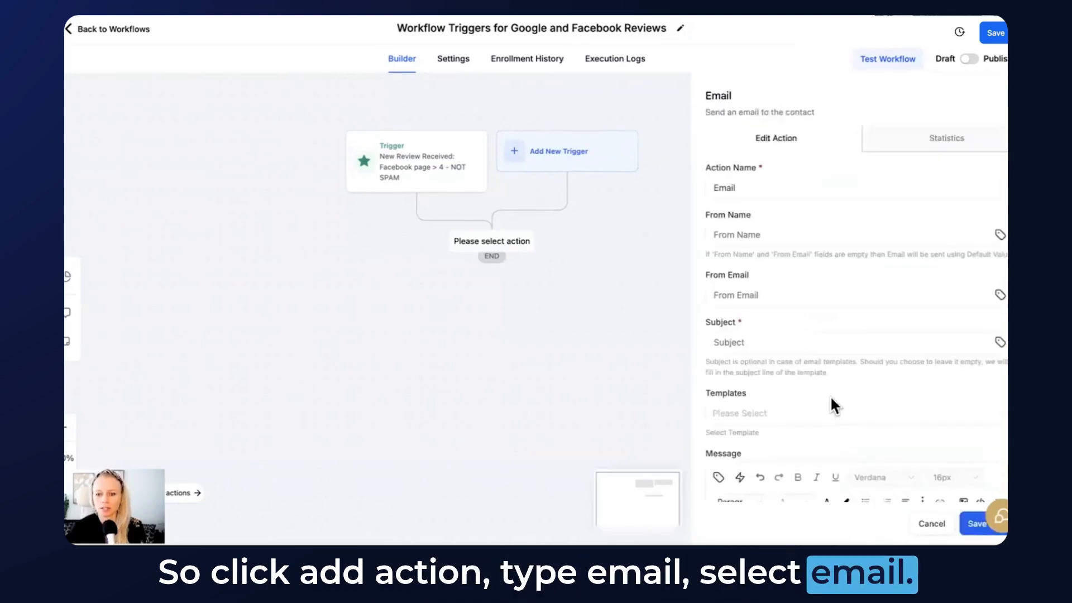
{"action": "scroll", "coordinate": [829, 407], "scroll_direction": "down", "scroll_amount": 3}
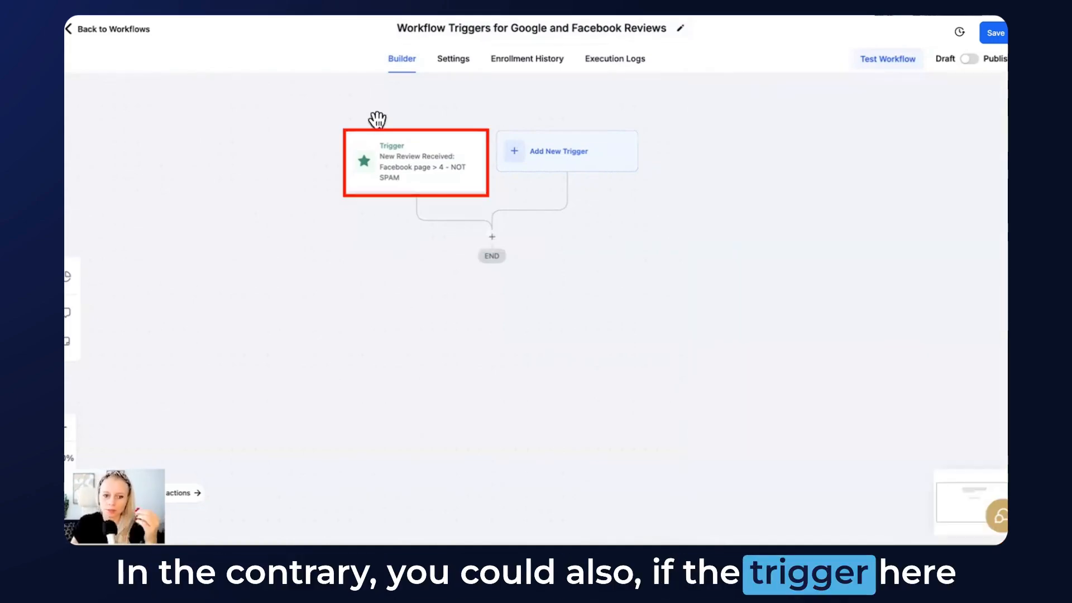
Reopen the review trigger and change its Review Rating filter to less than 3.
{"action": "left_click", "coordinate": [391, 151]}
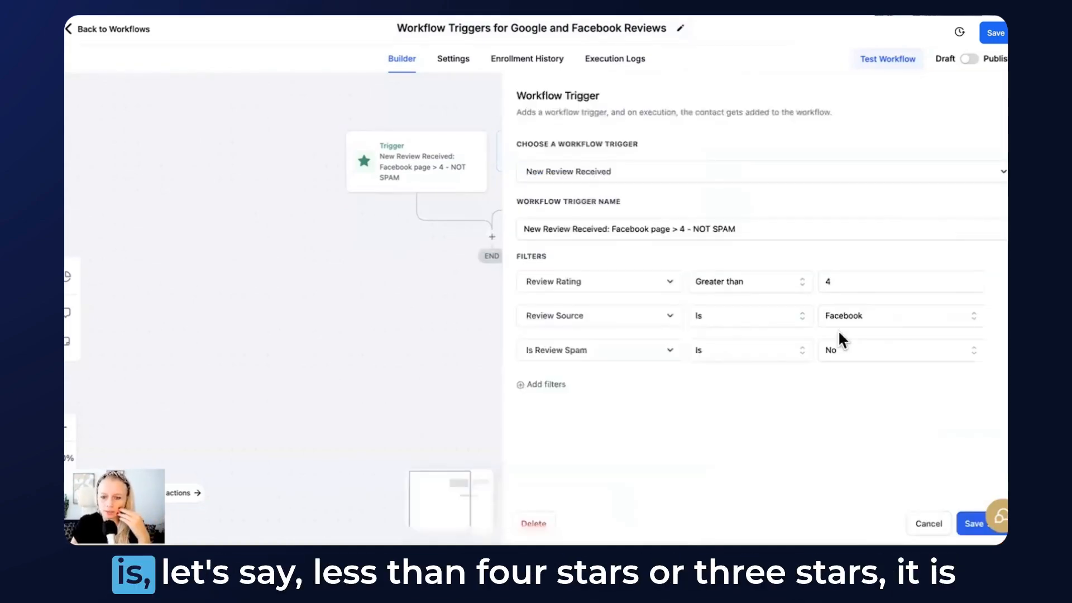
{"action": "left_click", "coordinate": [767, 400]}
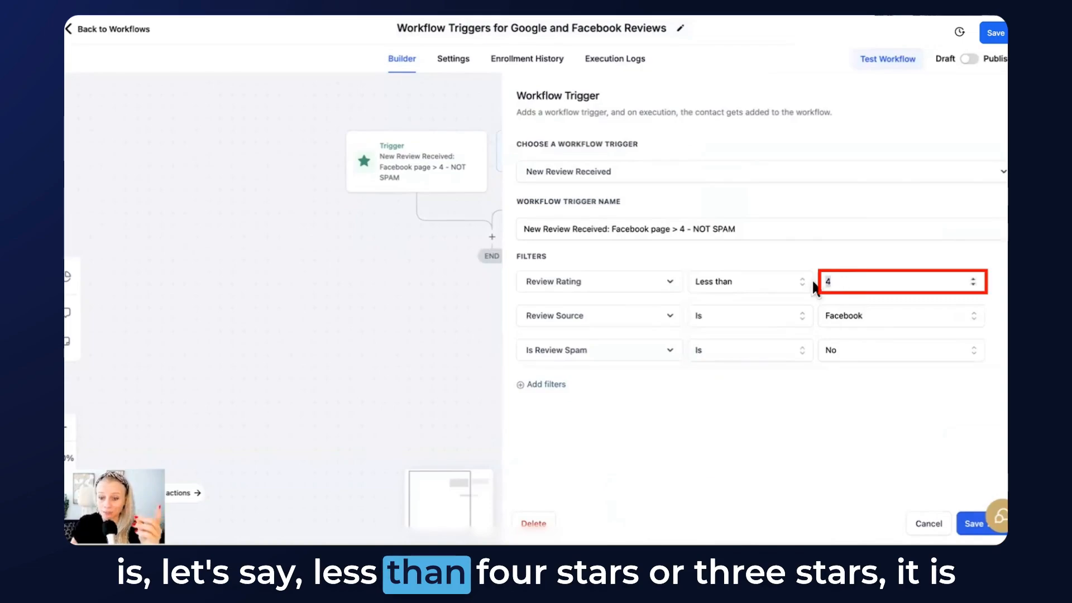
{"action": "key", "text": "BackSpace"}
{"action": "type", "text": "3"}
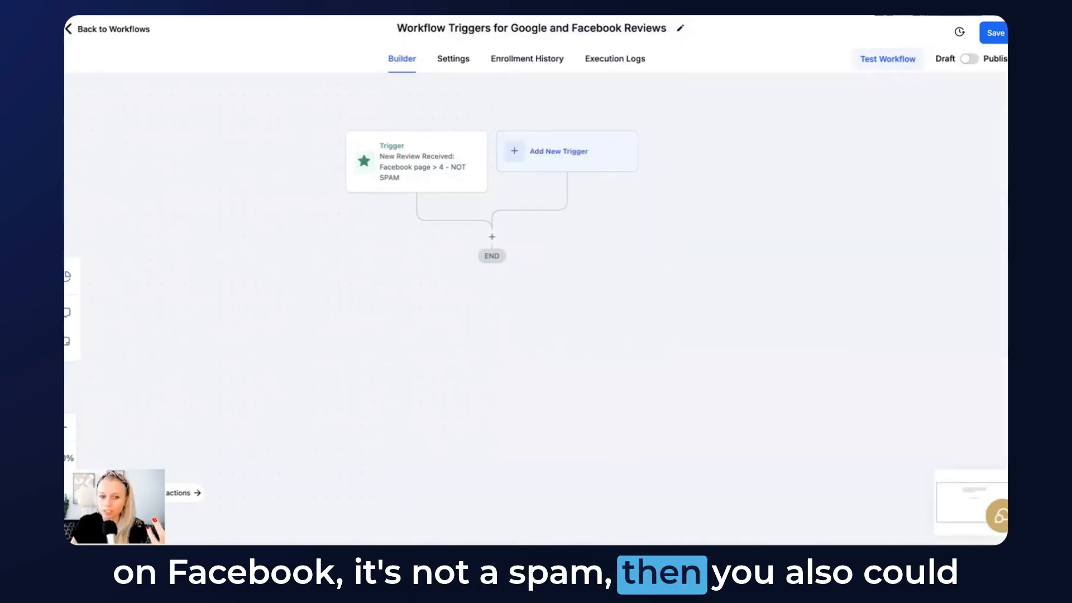
Search the workflow actions for "web" and open the Webhook action.
{"action": "left_click", "coordinate": [492, 237]}
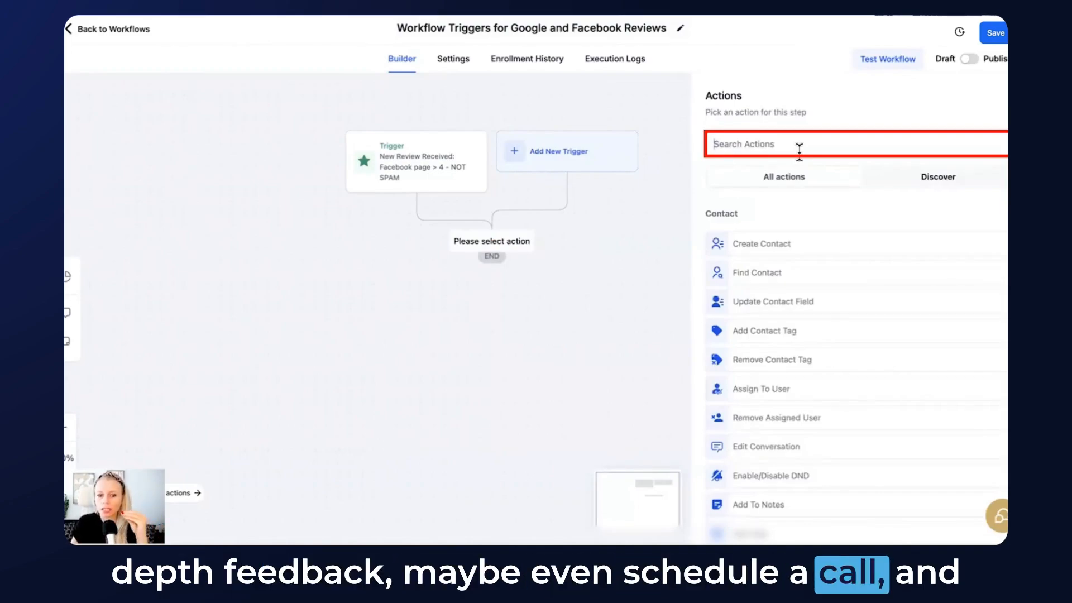
{"action": "type", "text": "web"}
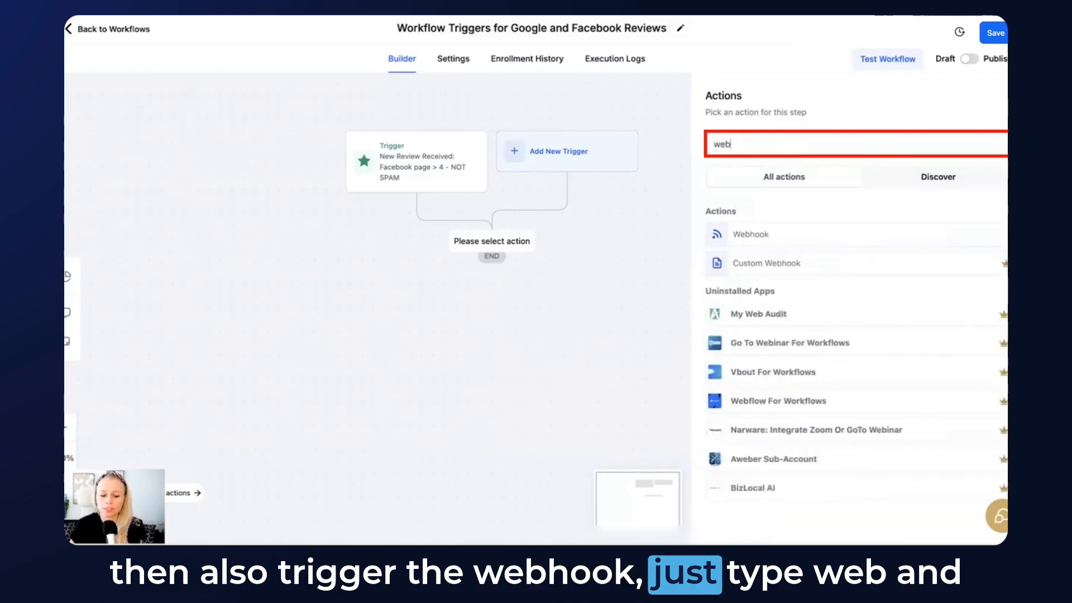
{"action": "left_click", "coordinate": [771, 233]}
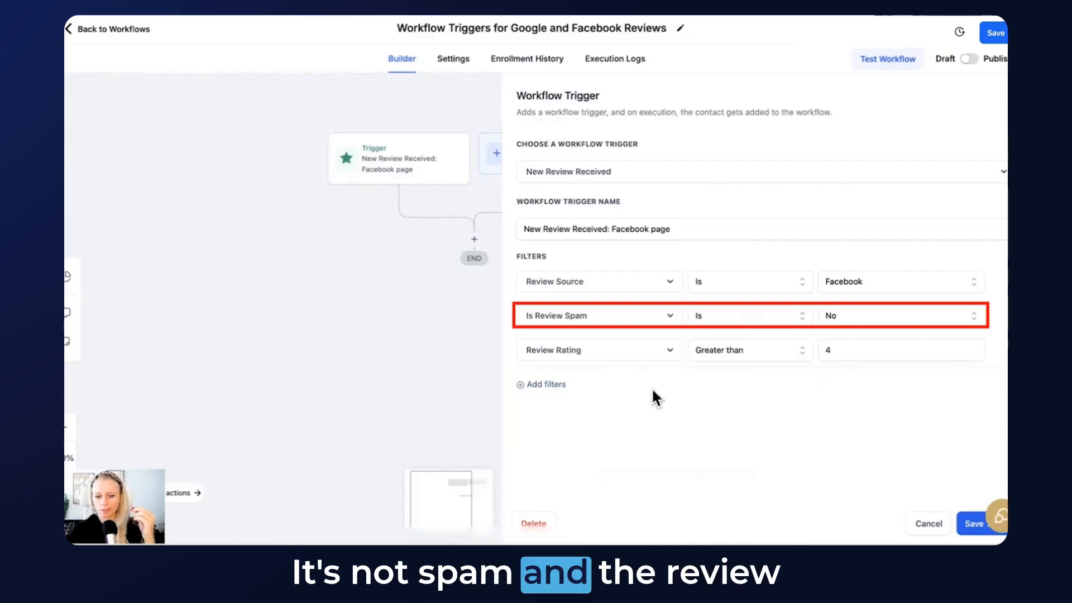
Save the Facebook review trigger and add an If/Else condition action directly below it.
{"action": "left_click", "coordinate": [973, 522]}
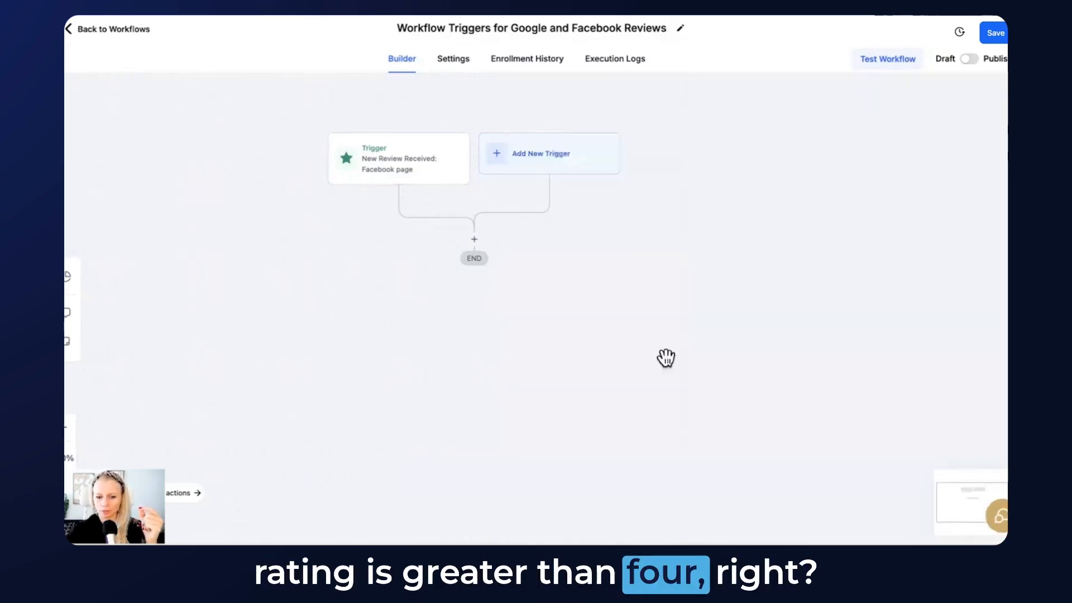
{"action": "left_click", "coordinate": [476, 240]}
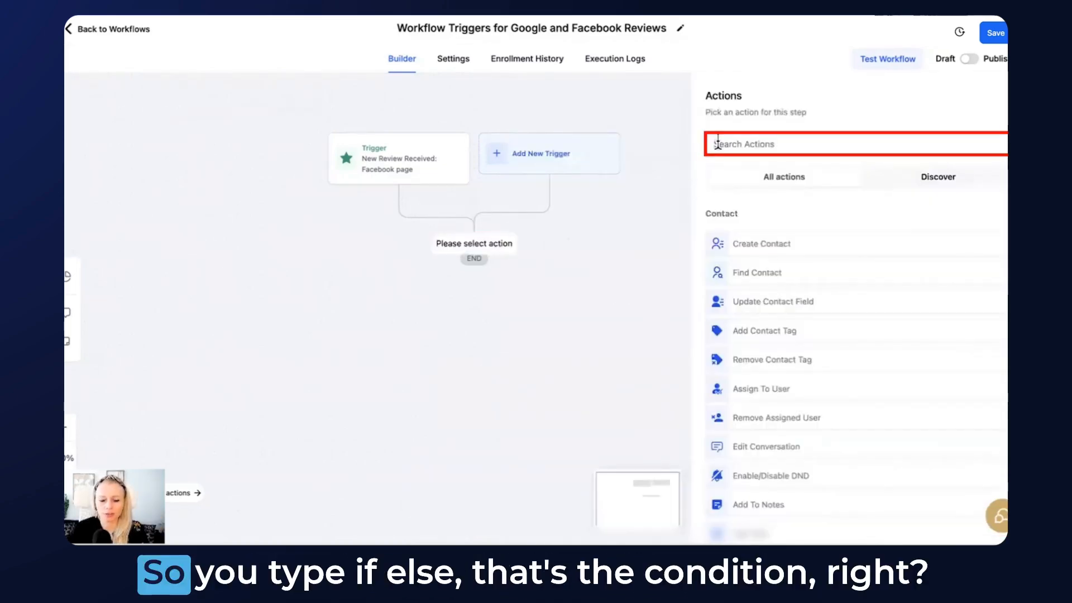
{"action": "type", "text": "if"}
{"action": "left_click", "coordinate": [748, 234]}
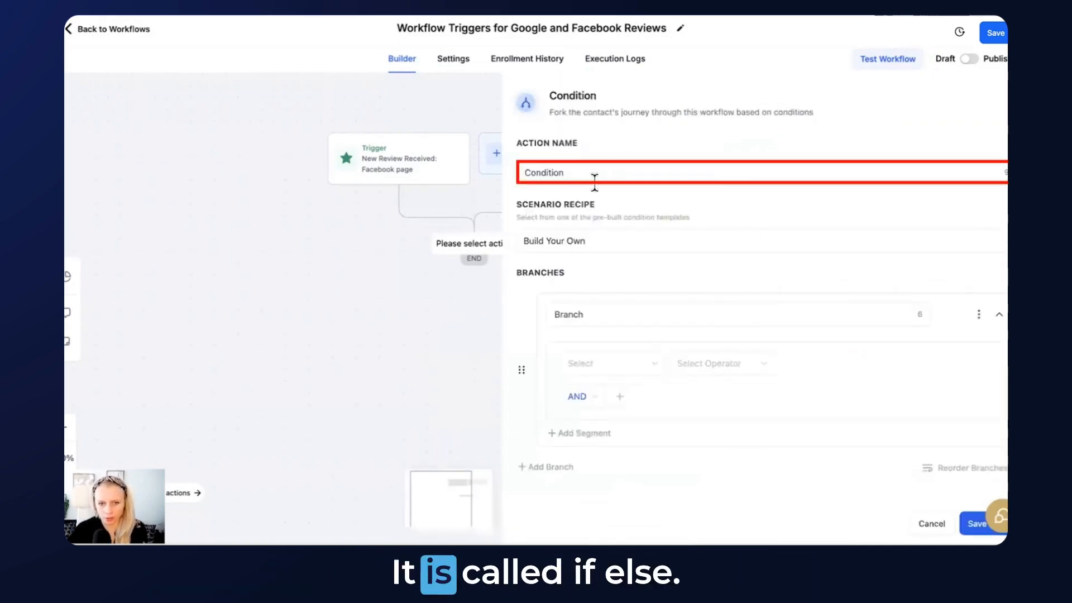
Set the first branch to Review Rating Greater than or Equal to 4 and rename it "Equal or greater than 4".
{"action": "scroll", "coordinate": [652, 280], "scroll_direction": "down", "scroll_amount": 1}
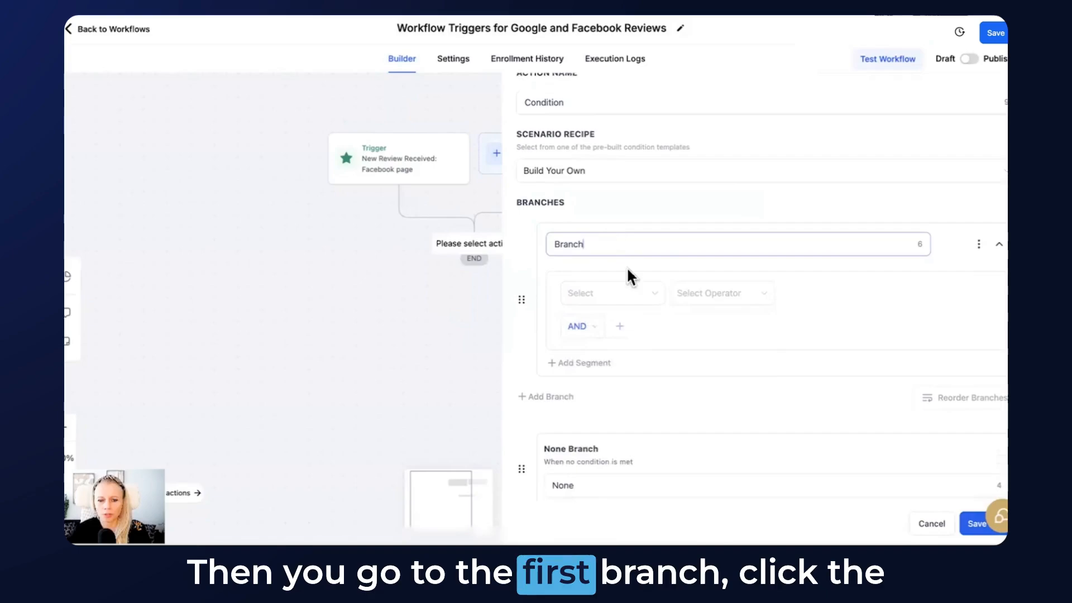
{"action": "left_click", "coordinate": [610, 296]}
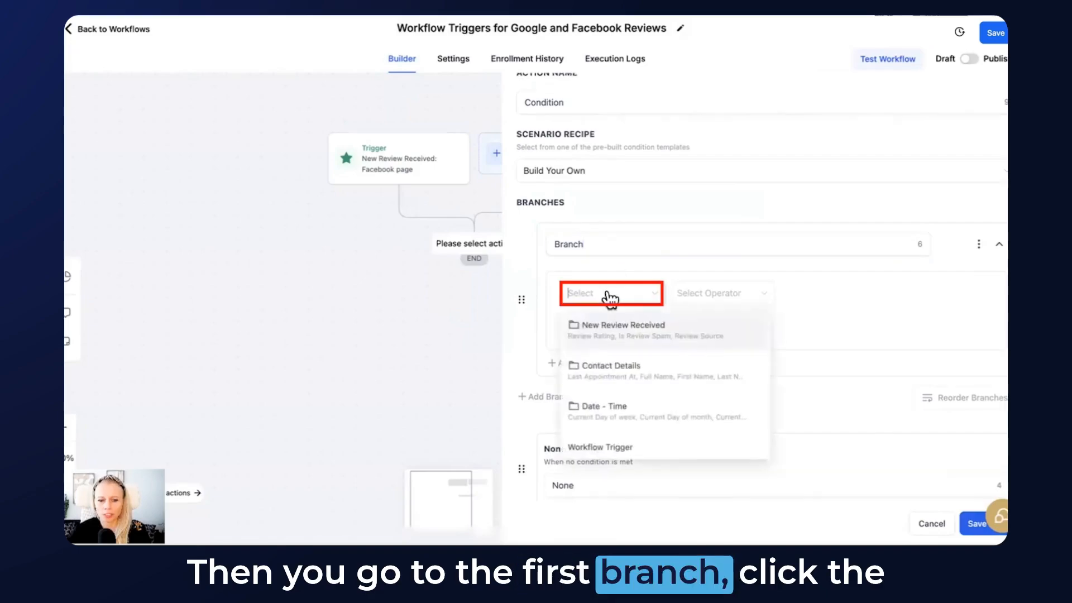
{"action": "left_click", "coordinate": [641, 335]}
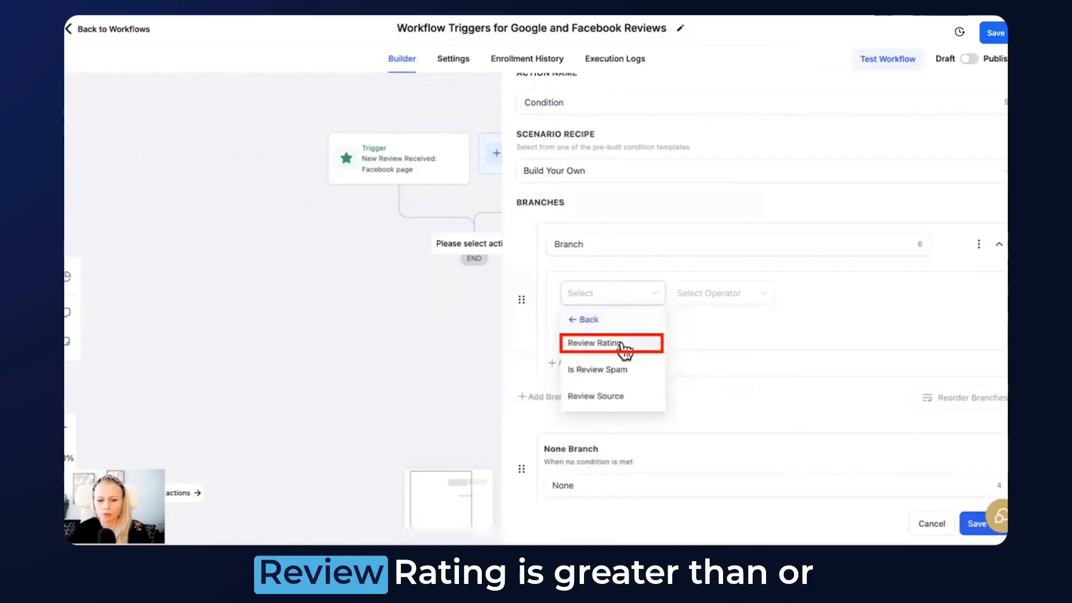
{"action": "left_click", "coordinate": [636, 347]}
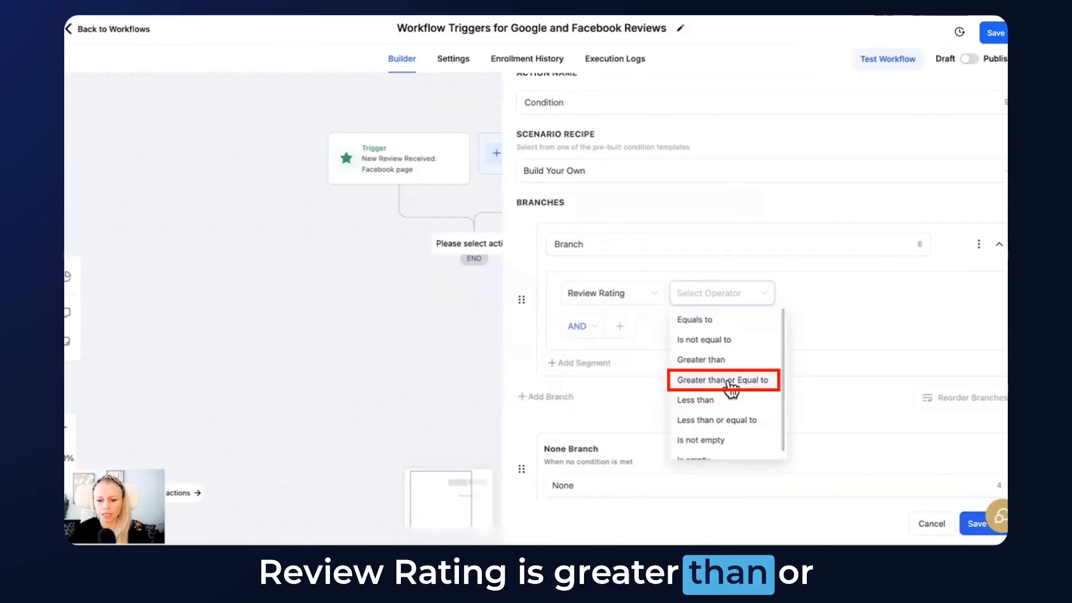
{"action": "left_click", "coordinate": [750, 382]}
{"action": "type", "text": "4"}
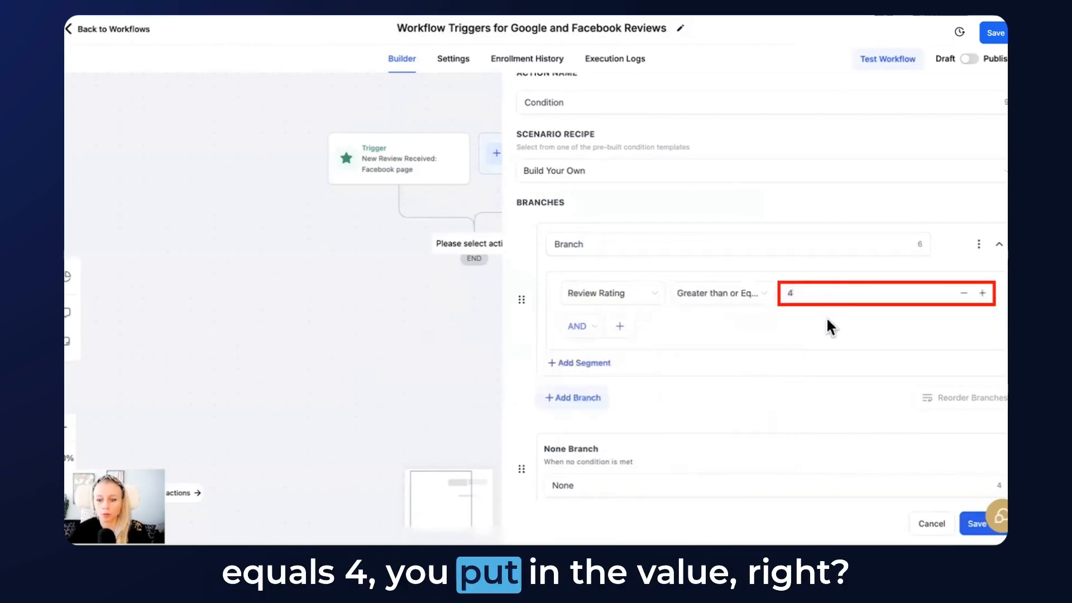
{"action": "double_click", "coordinate": [751, 247]}
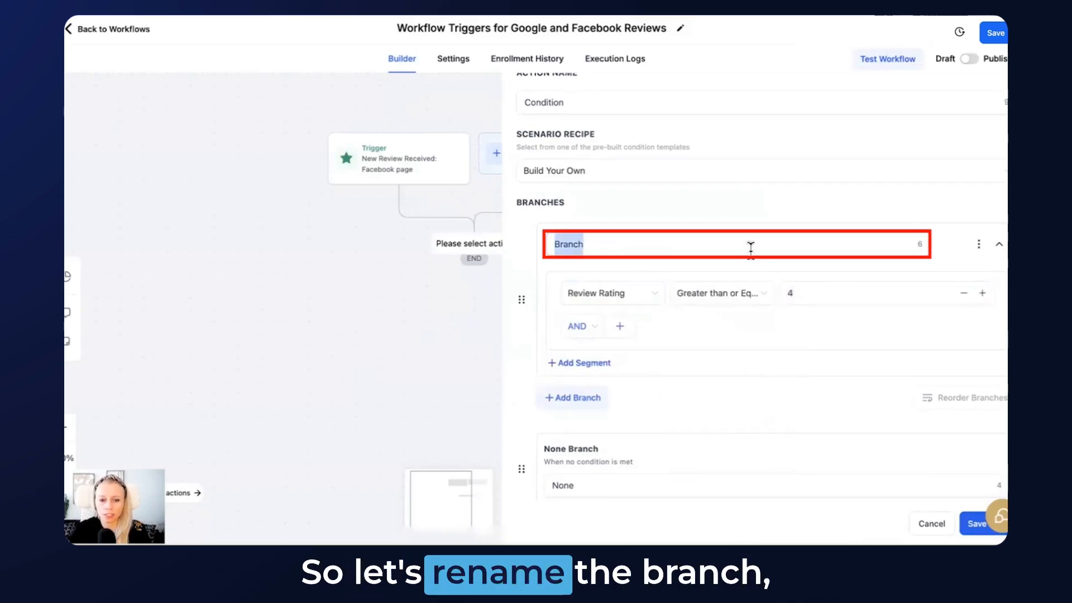
{"action": "type", "text": "Equal or greater than 4"}
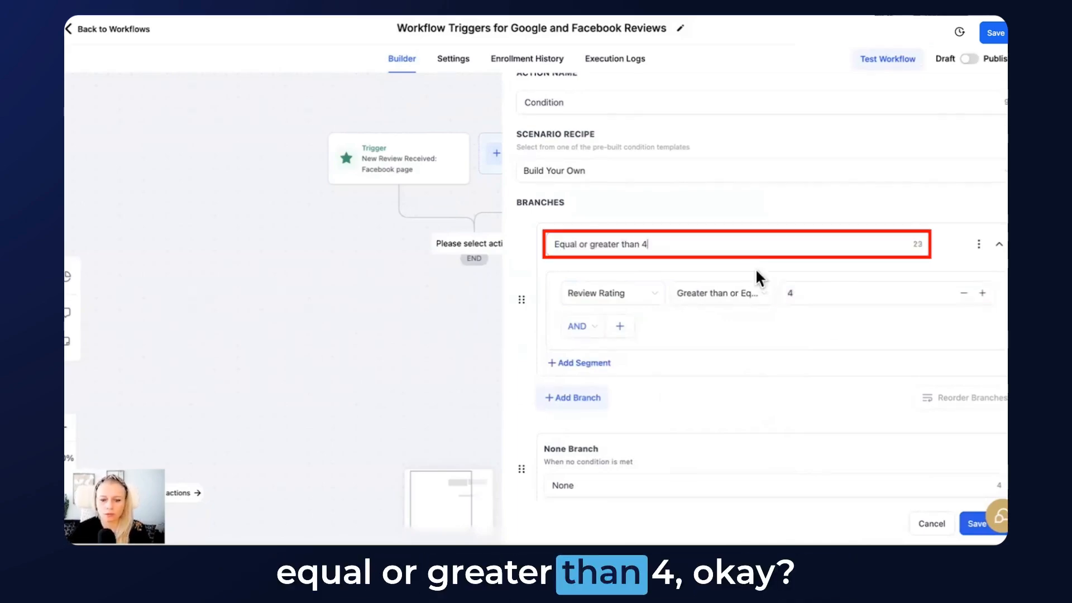
Add an AND condition to the "Equal or greater than 4" branch so that Is Review Spam is No.
{"action": "scroll", "coordinate": [758, 302], "scroll_direction": "down", "scroll_amount": 1}
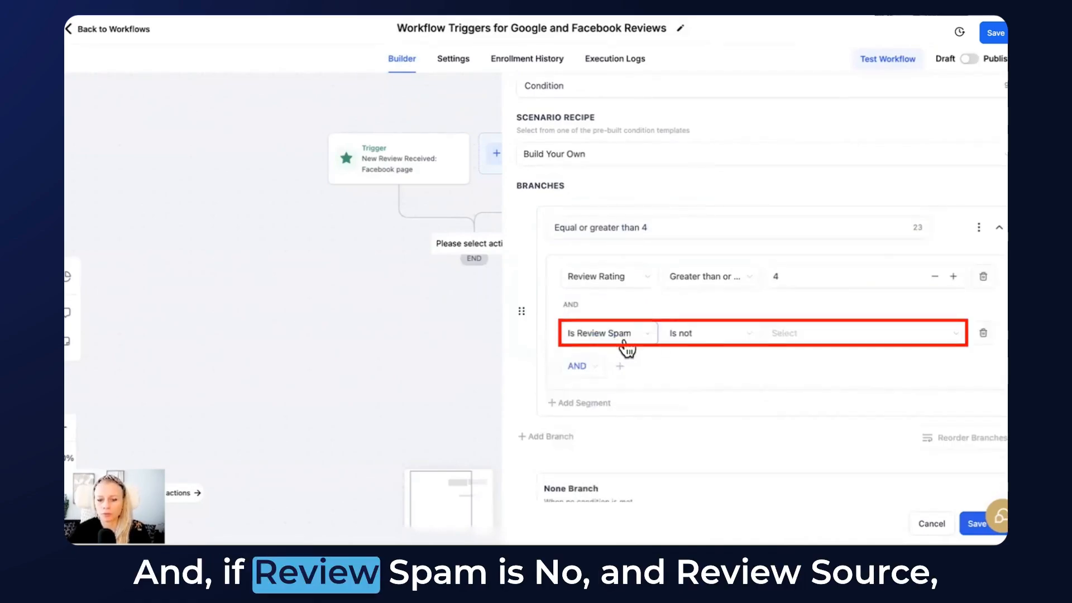
{"action": "left_click", "coordinate": [707, 335]}
{"action": "left_click", "coordinate": [686, 360]}
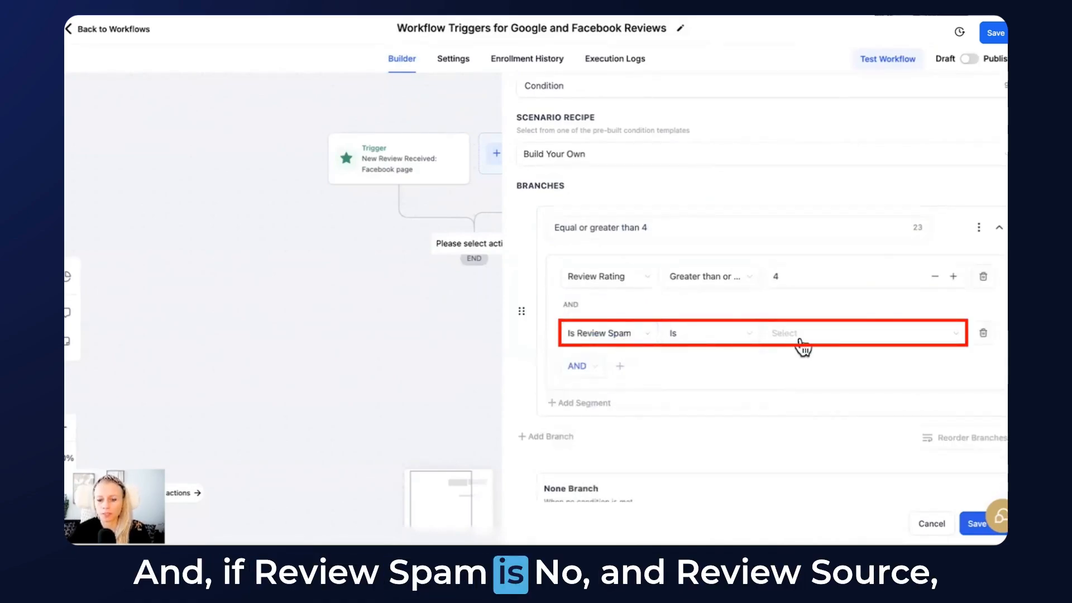
{"action": "left_click", "coordinate": [777, 379]}
Add a third AND condition to the "Equal or greater than 4" branch so that Review Source is Facebook.
{"action": "left_click", "coordinate": [619, 366]}
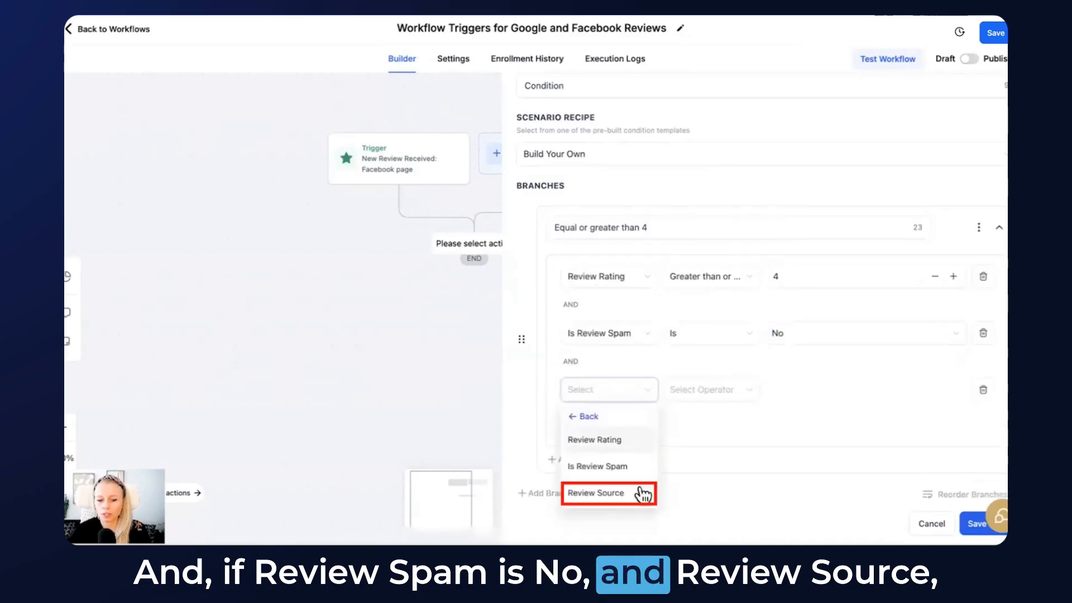
{"action": "left_click", "coordinate": [641, 490]}
{"action": "left_click", "coordinate": [681, 397]}
{"action": "left_click", "coordinate": [688, 418]}
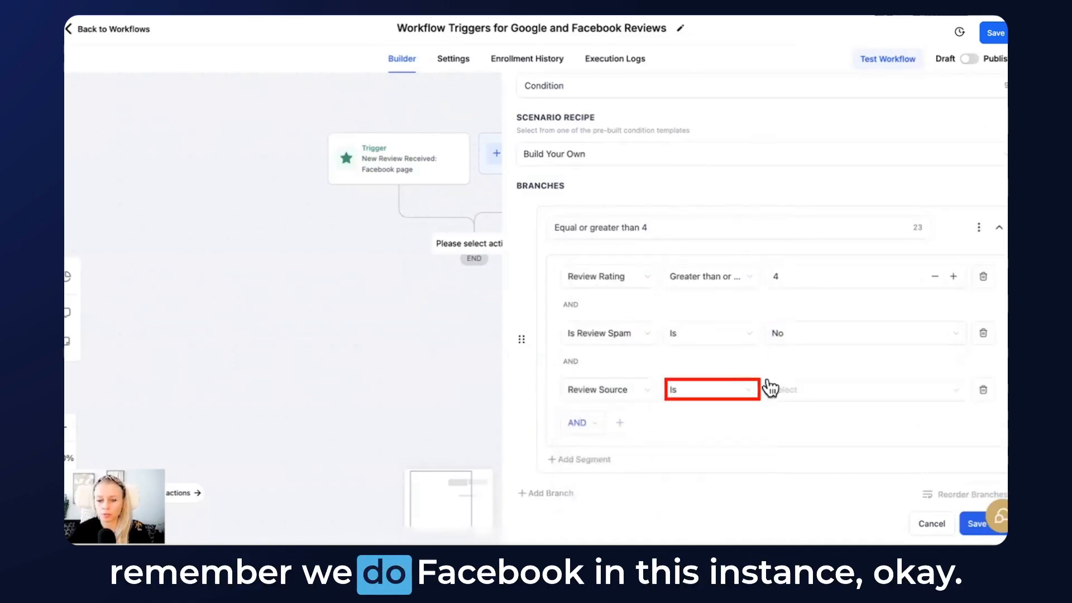
{"action": "left_click", "coordinate": [778, 392]}
{"action": "left_click", "coordinate": [800, 433]}
Add a second branch named "Below 4" with the condition Review Rating Less than 4.
{"action": "scroll", "coordinate": [791, 419], "scroll_direction": "down", "scroll_amount": 2}
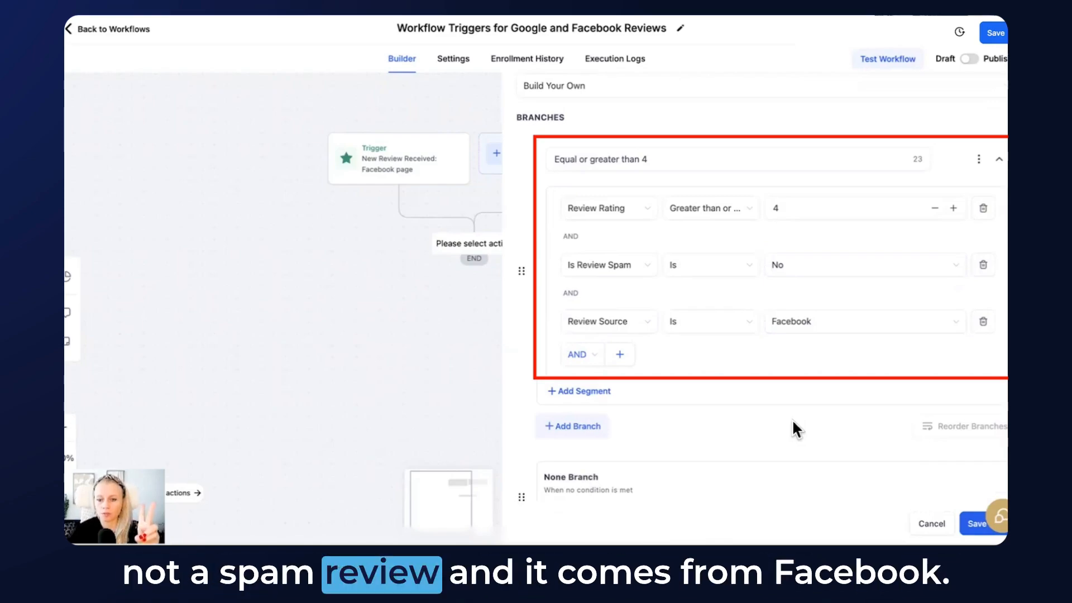
{"action": "left_click", "coordinate": [588, 433]}
{"action": "scroll", "coordinate": [591, 430], "scroll_direction": "down", "scroll_amount": 1}
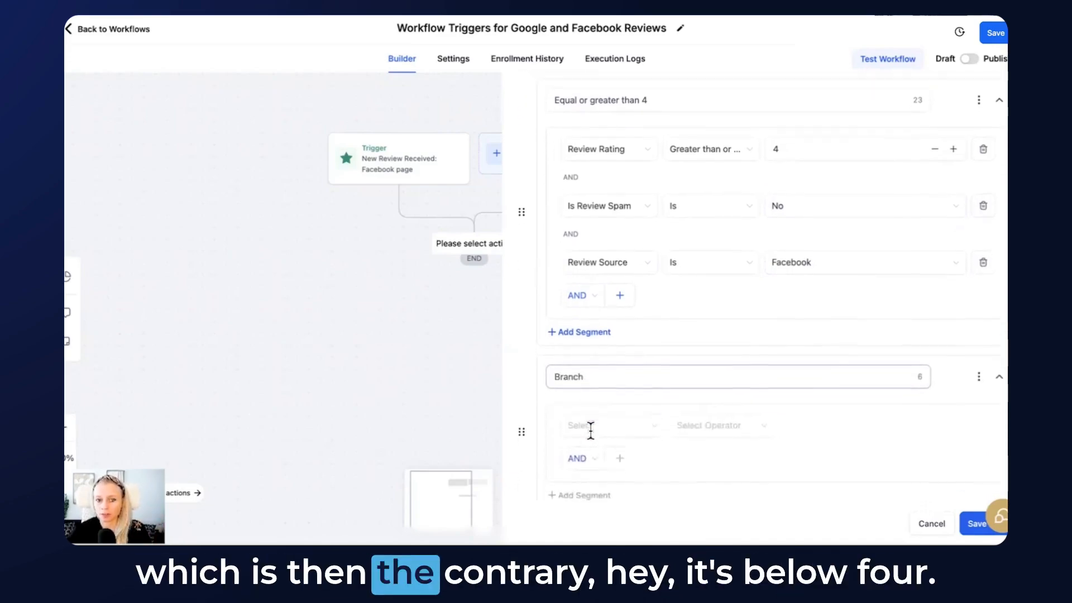
{"action": "double_click", "coordinate": [601, 360]}
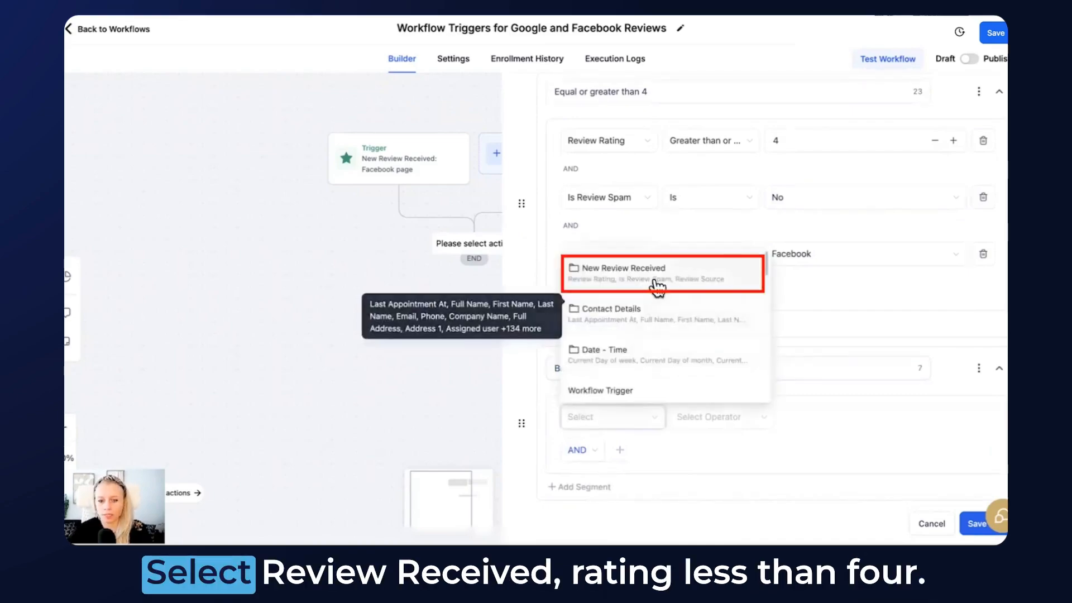
{"action": "left_click", "coordinate": [657, 286]}
{"action": "left_click", "coordinate": [635, 472]}
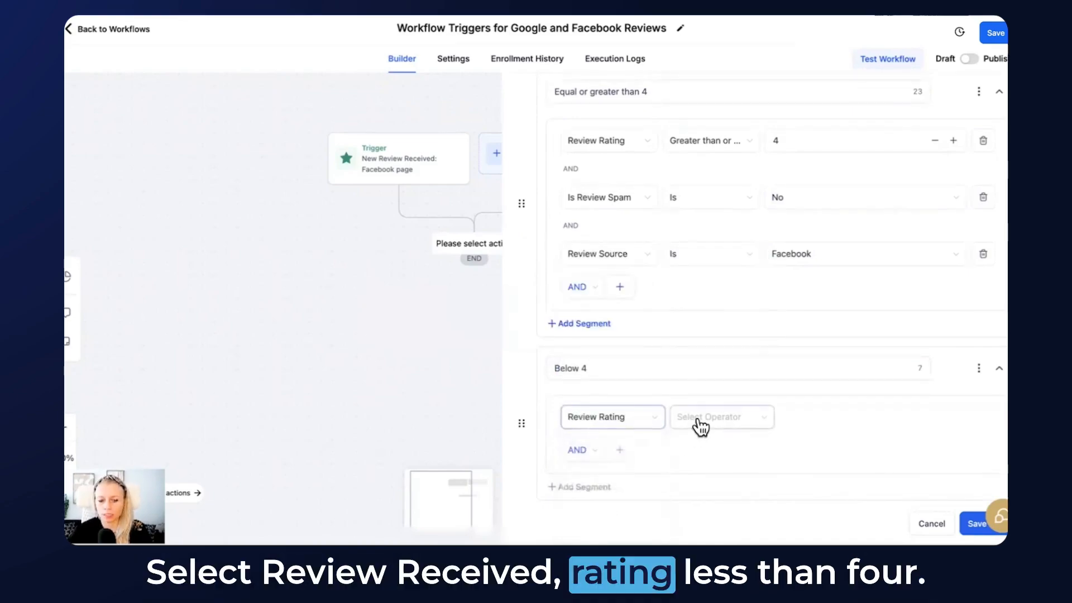
{"action": "left_click", "coordinate": [696, 426]}
{"action": "left_click", "coordinate": [725, 347]}
{"action": "type", "text": "4"}
Add an AND condition to the "Below 4" branch so that Is Review Spam is No.
{"action": "scroll", "coordinate": [799, 446], "scroll_direction": "down", "scroll_amount": 1}
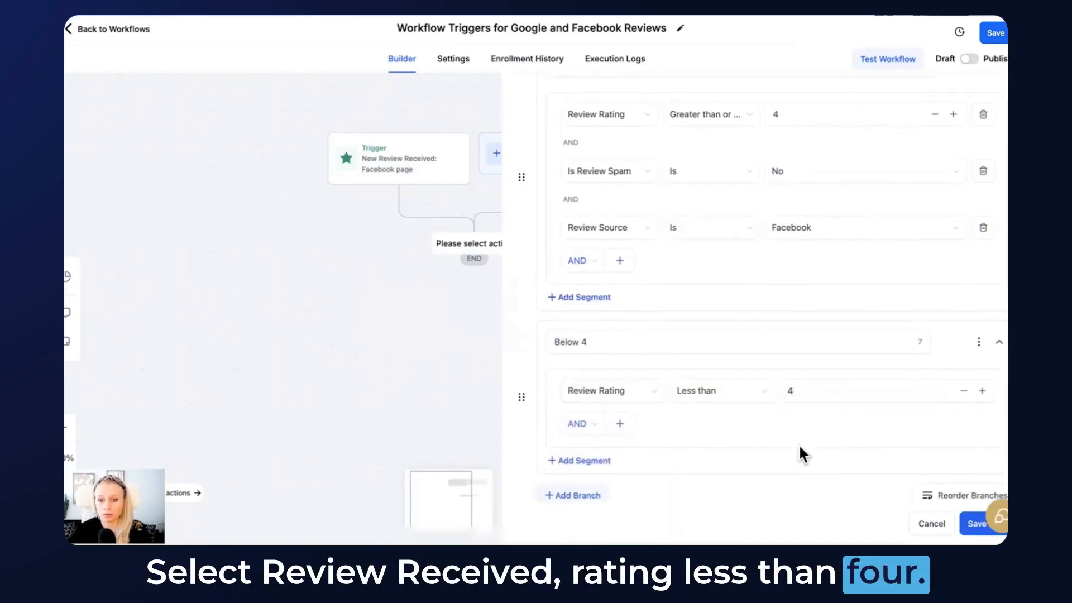
{"action": "left_click", "coordinate": [620, 425]}
{"action": "left_click", "coordinate": [624, 392]}
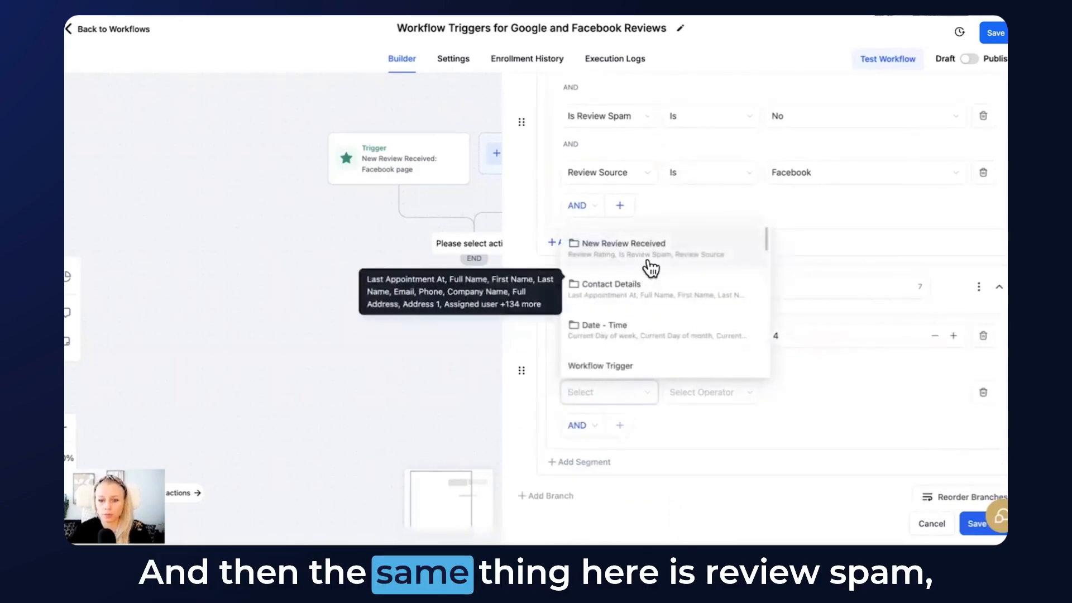
{"action": "left_click", "coordinate": [650, 268]}
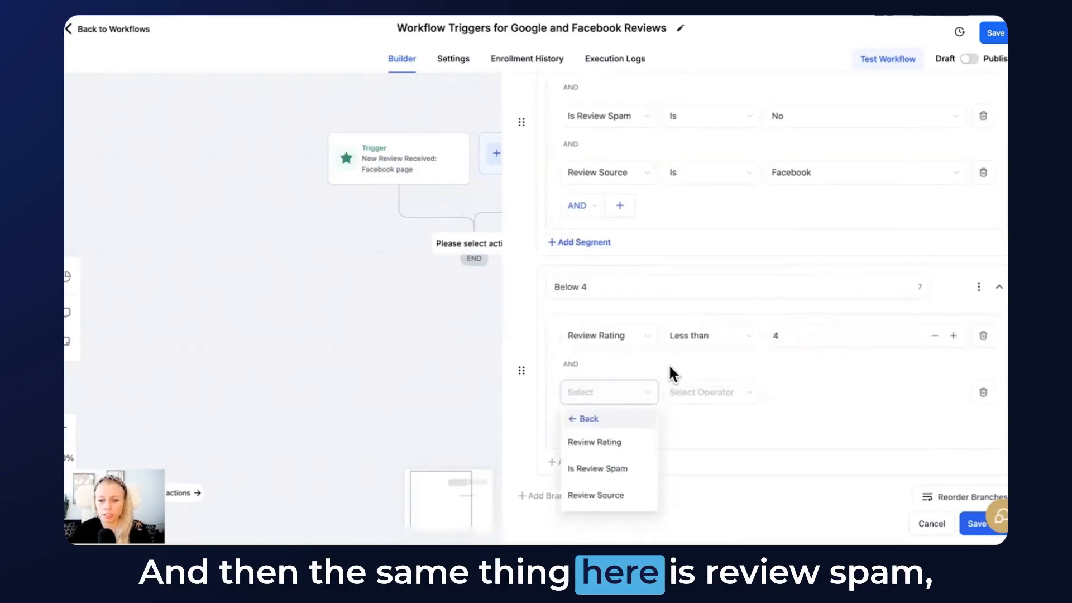
{"action": "left_click", "coordinate": [637, 472]}
{"action": "left_click", "coordinate": [702, 397]}
{"action": "left_click", "coordinate": [704, 419]}
{"action": "left_click", "coordinate": [800, 391]}
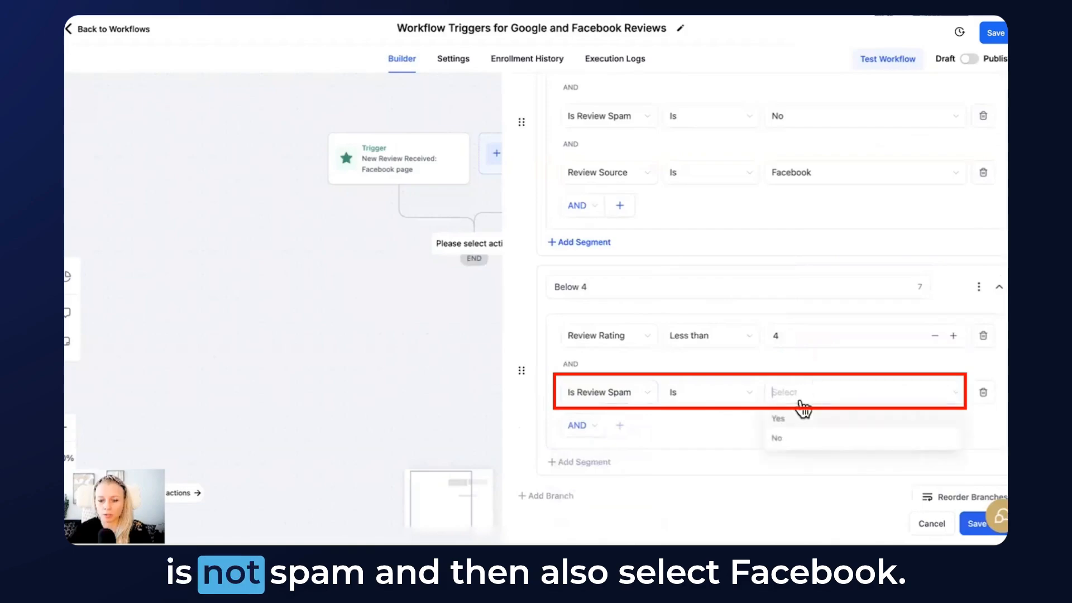
{"action": "left_click", "coordinate": [803, 441]}
Add a third AND condition to the "Below 4" branch so that Review Source is Facebook, and save the condition action.
{"action": "left_click", "coordinate": [619, 425]}
{"action": "left_click", "coordinate": [624, 449]}
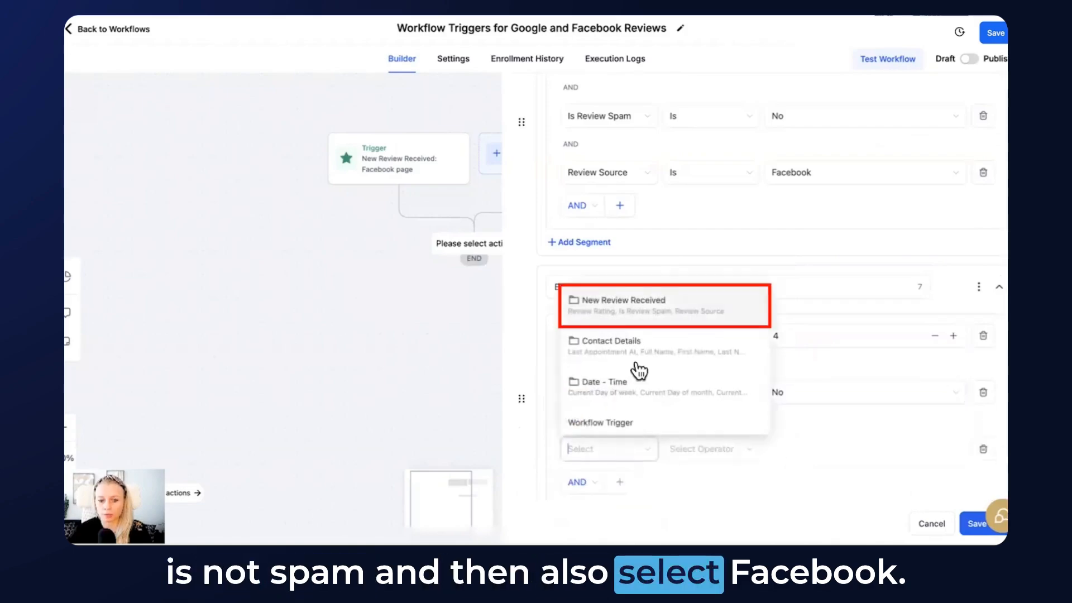
{"action": "left_click", "coordinate": [641, 302]}
{"action": "left_click", "coordinate": [619, 366]}
{"action": "left_click", "coordinate": [624, 420]}
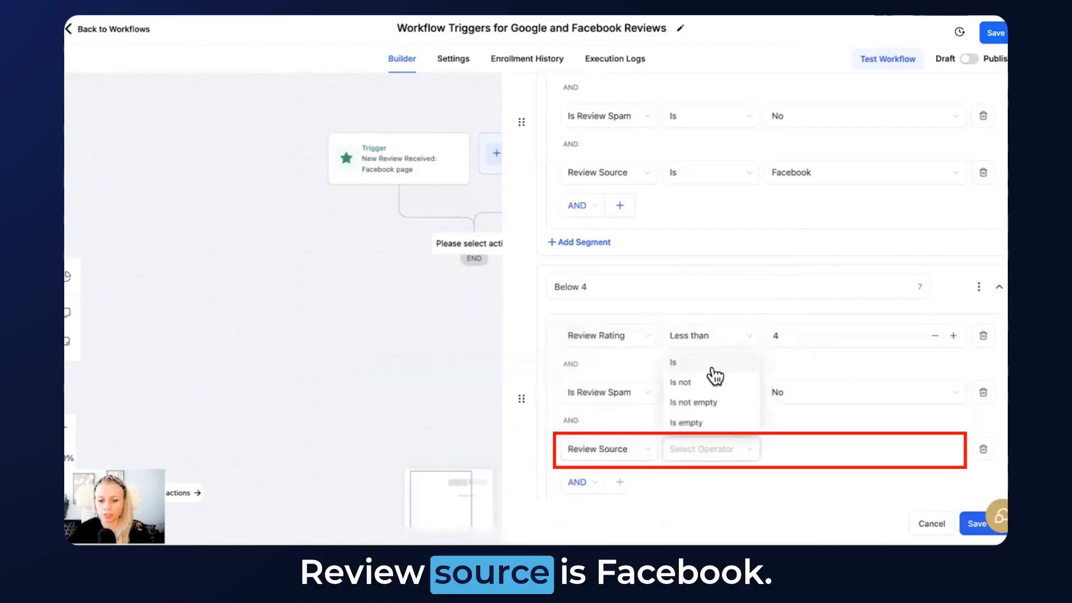
{"action": "left_click", "coordinate": [713, 364]}
{"action": "left_click", "coordinate": [790, 450]}
{"action": "left_click", "coordinate": [798, 493]}
{"action": "scroll", "coordinate": [798, 493], "scroll_direction": "down", "scroll_amount": 3}
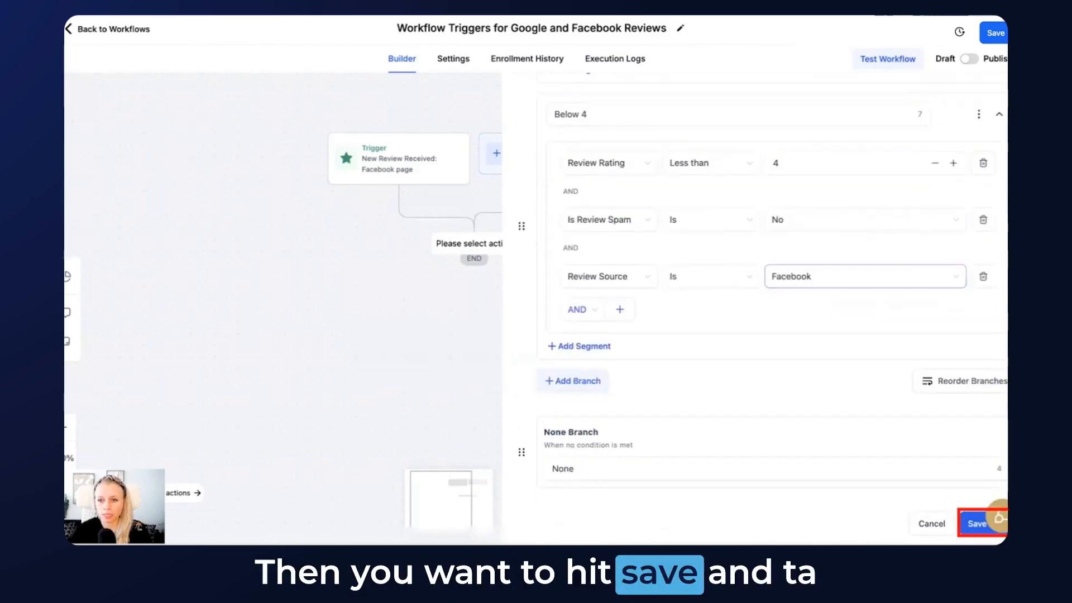
{"action": "left_click", "coordinate": [978, 523]}
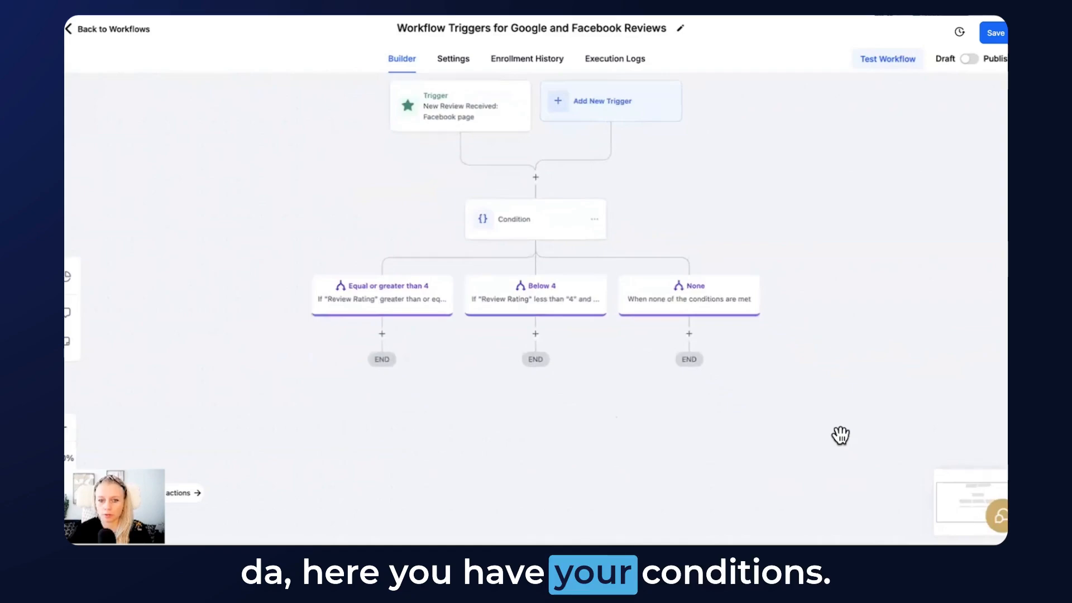
Add a Send Email action under the "Equal or greater than 4" branch with "Thank you email" as subject and message, and save it.
{"action": "left_click_drag", "start_coordinate": [840, 435], "coordinate": [832, 450]}
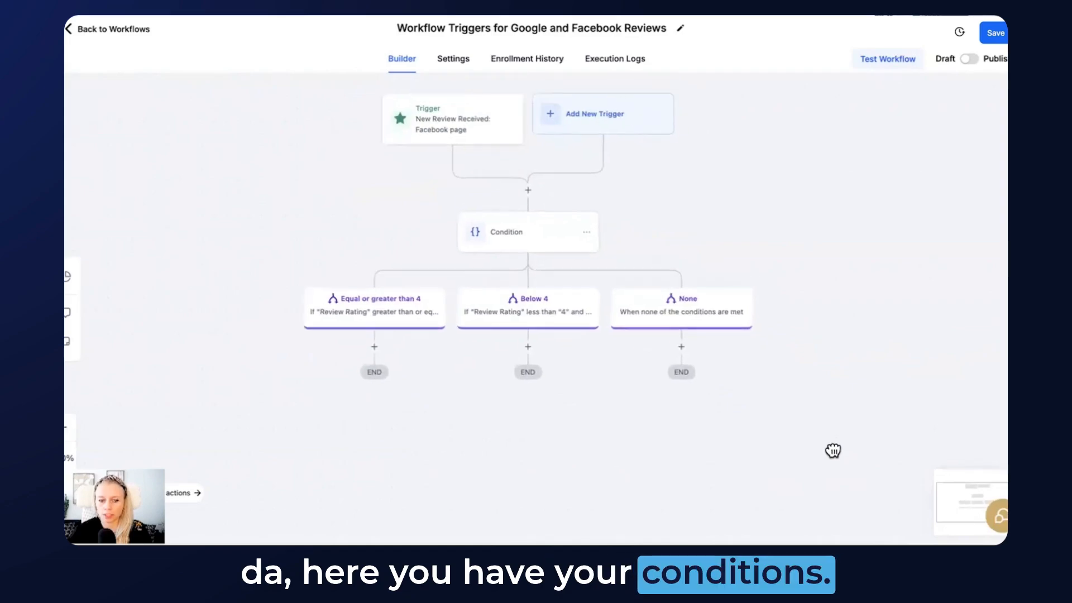
{"action": "left_click", "coordinate": [374, 347]}
{"action": "type", "text": "email"}
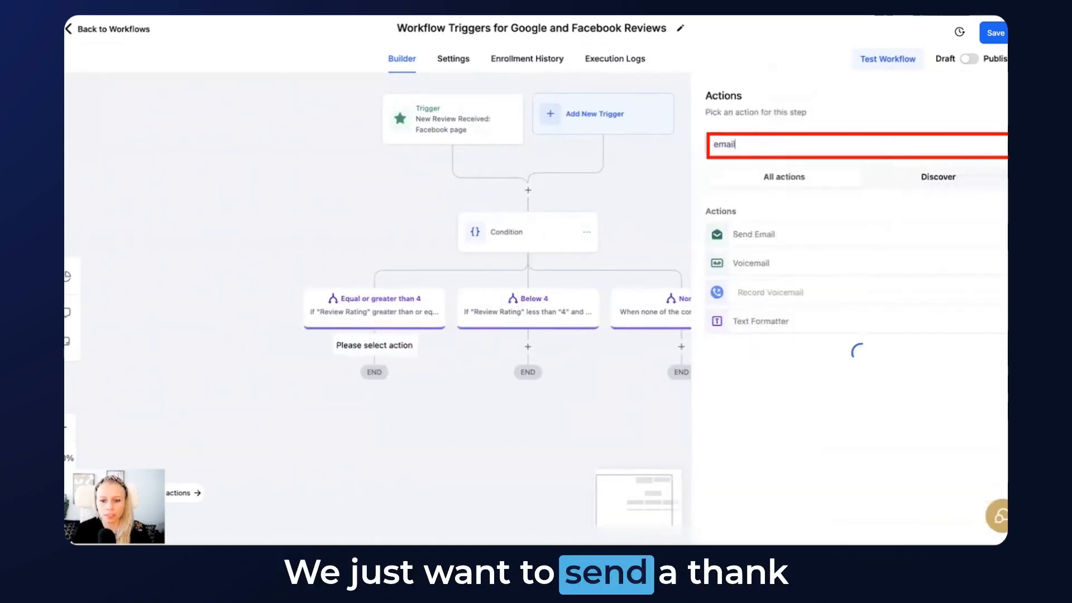
{"action": "left_click", "coordinate": [788, 240]}
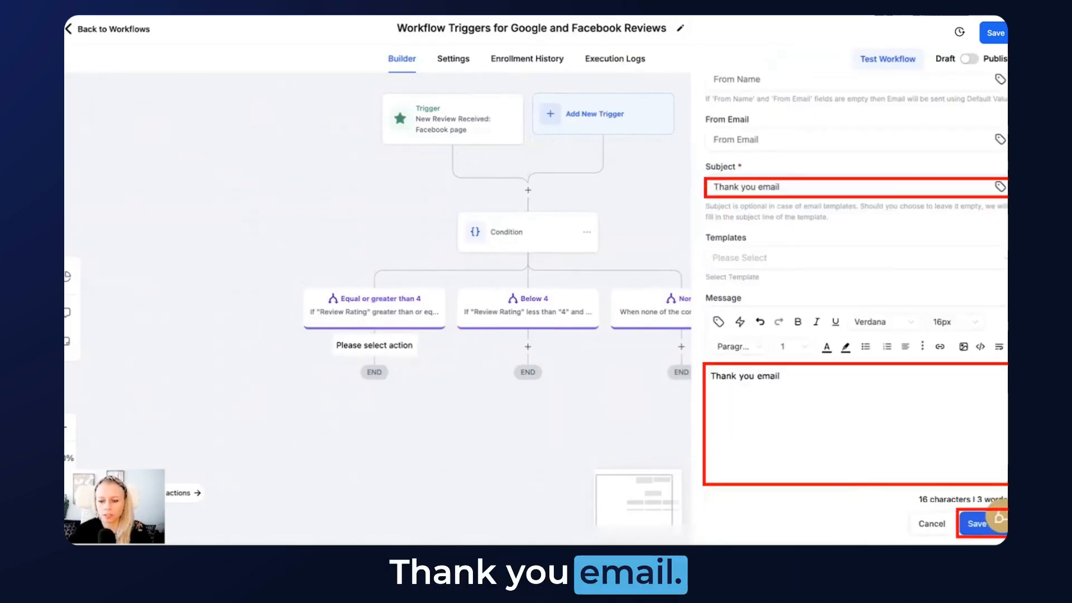
{"action": "left_click", "coordinate": [975, 521]}
Add a Webhook action with the URL slack.com under the "Below 4" branch and save it.
{"action": "scroll", "coordinate": [614, 385], "scroll_direction": "down", "scroll_amount": 1}
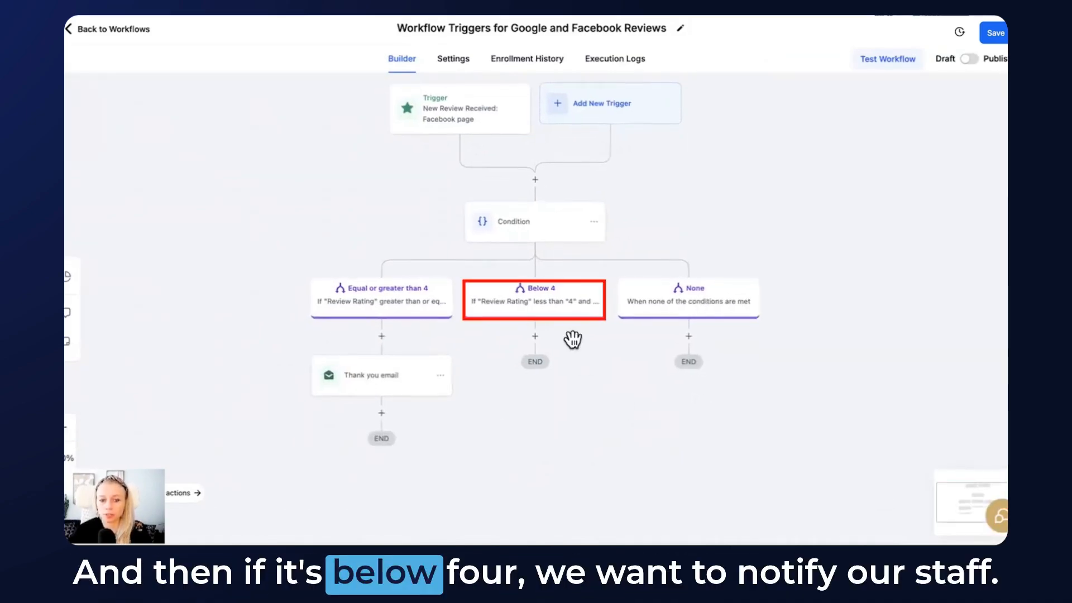
{"action": "left_click", "coordinate": [535, 337]}
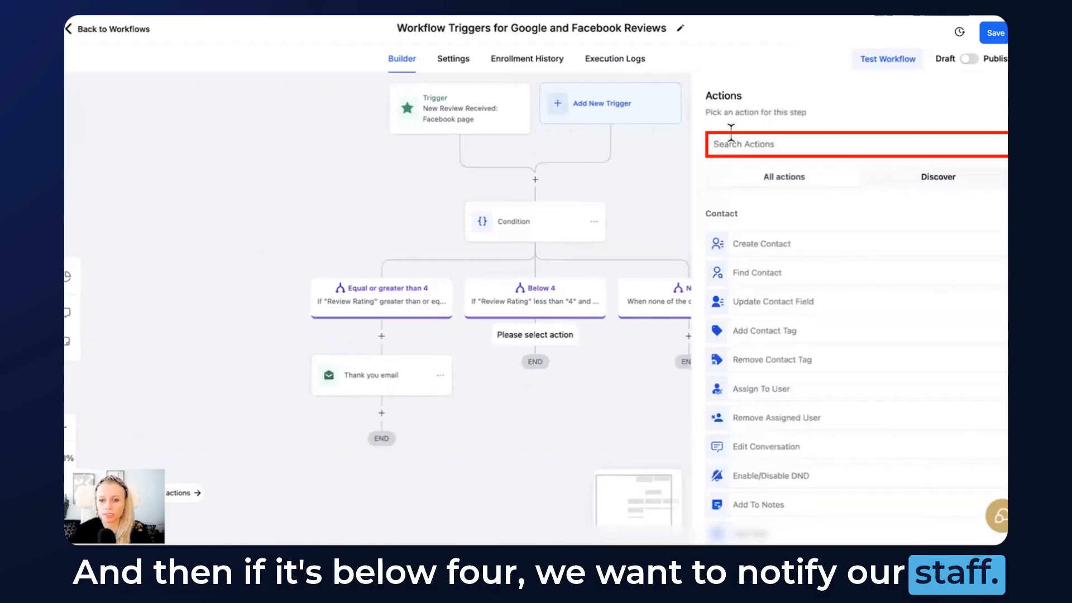
{"action": "type", "text": "web"}
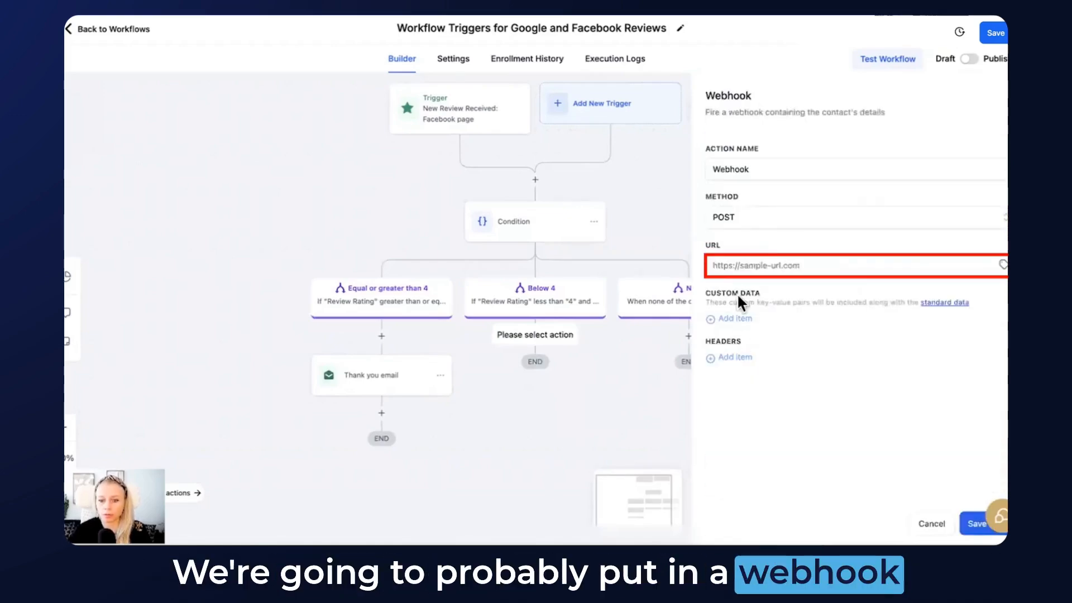
{"action": "left_click", "coordinate": [742, 265]}
{"action": "type", "text": "slack.com"}
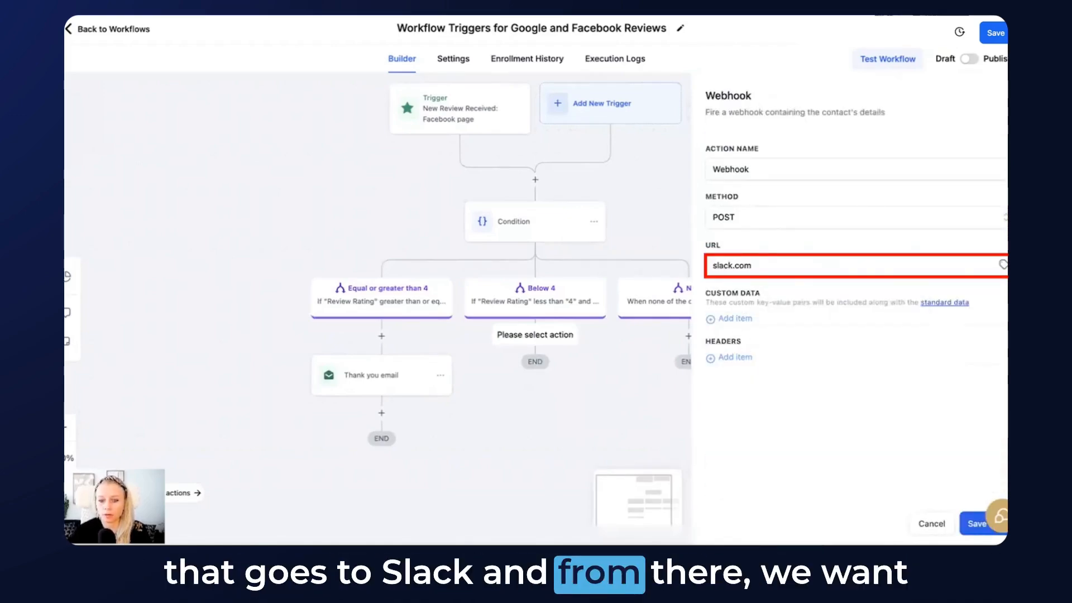
{"action": "left_click", "coordinate": [978, 523]}
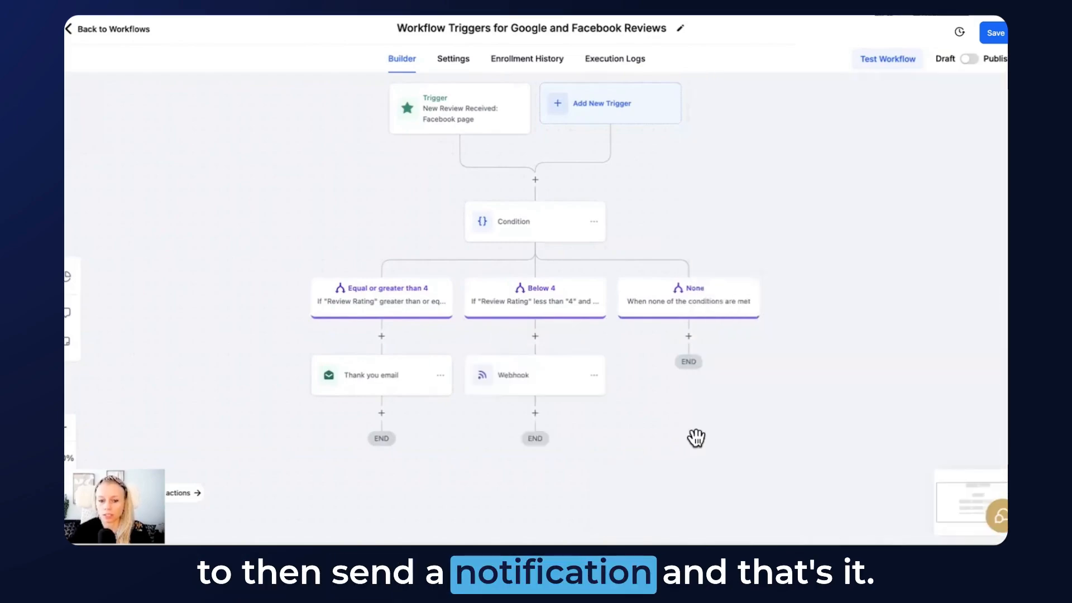